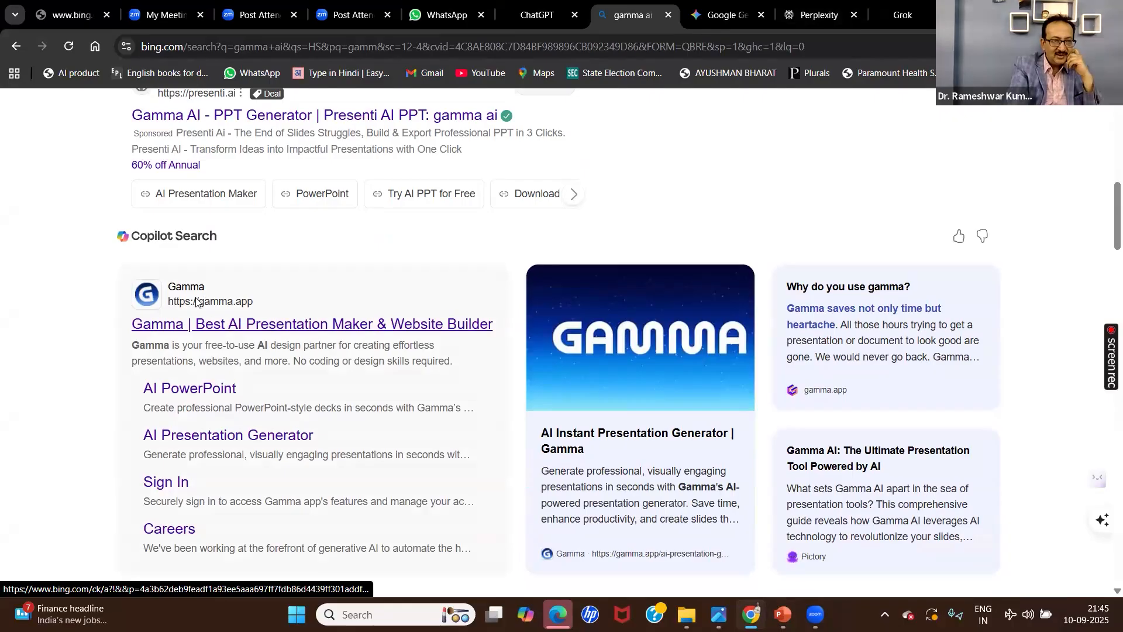
# - Open the Gamma website from the search results and start a new AI creation generated from a one-line prompt
pyautogui.click(196, 301)
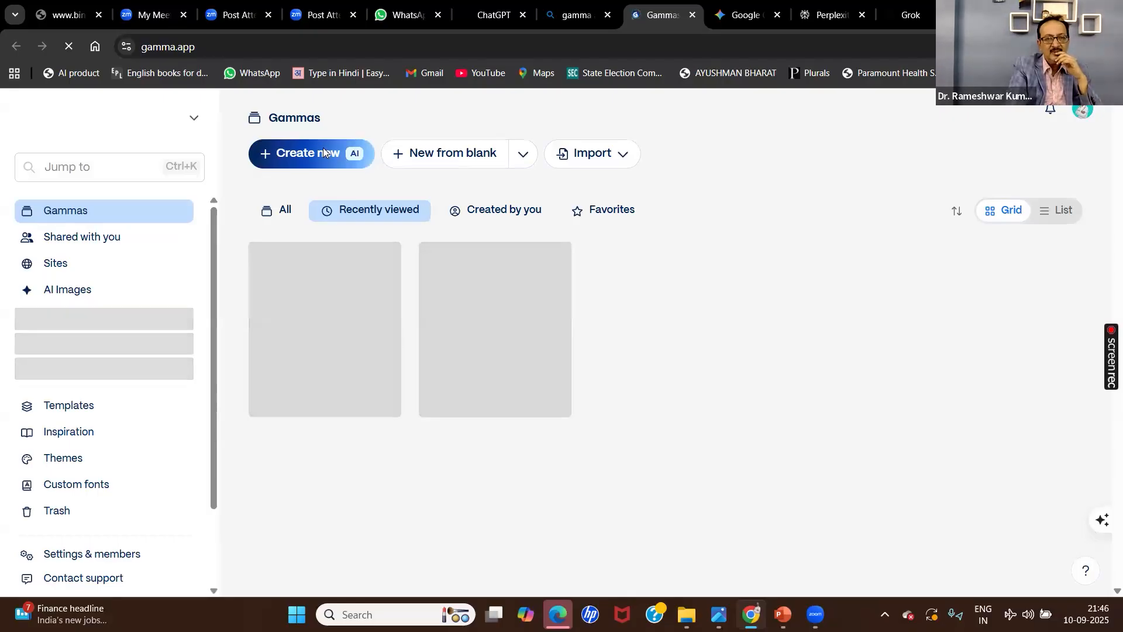
pyautogui.click(324, 153)
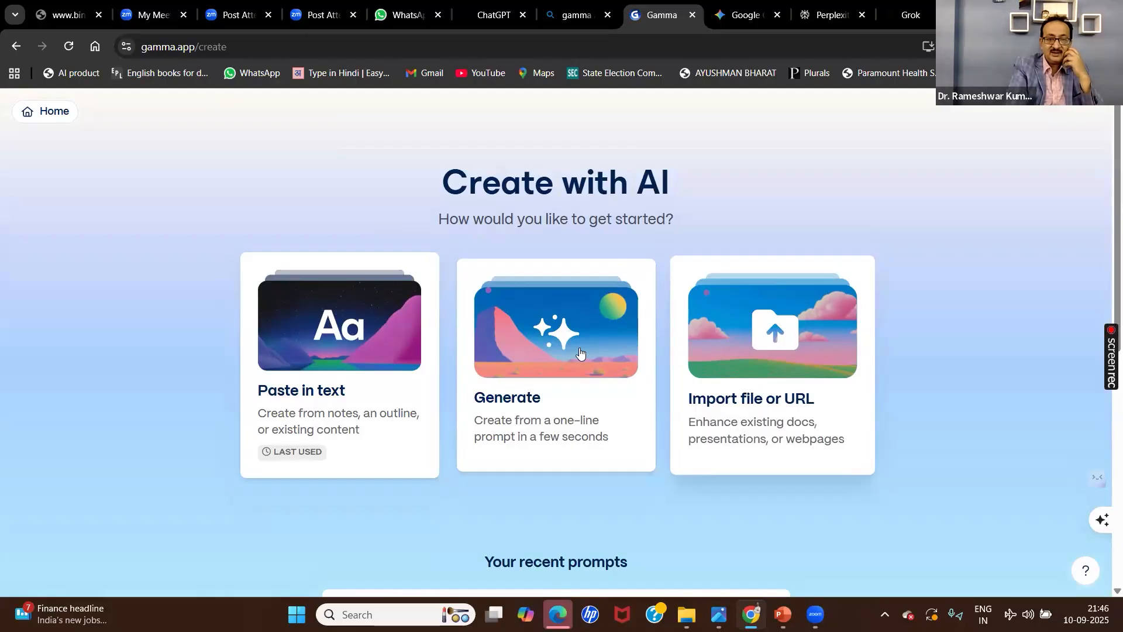
pyautogui.click(580, 351)
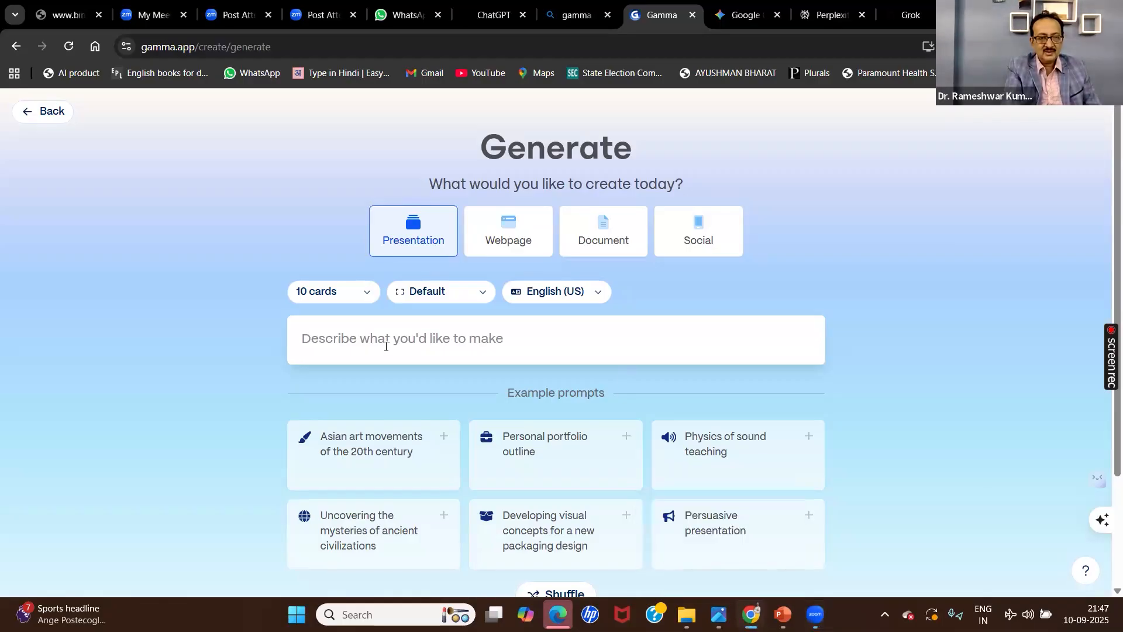
# - Dictate the prompt "Rule of artificial intelligence in research paper writing" and generate the presentation outline
pyautogui.click(331, 330)
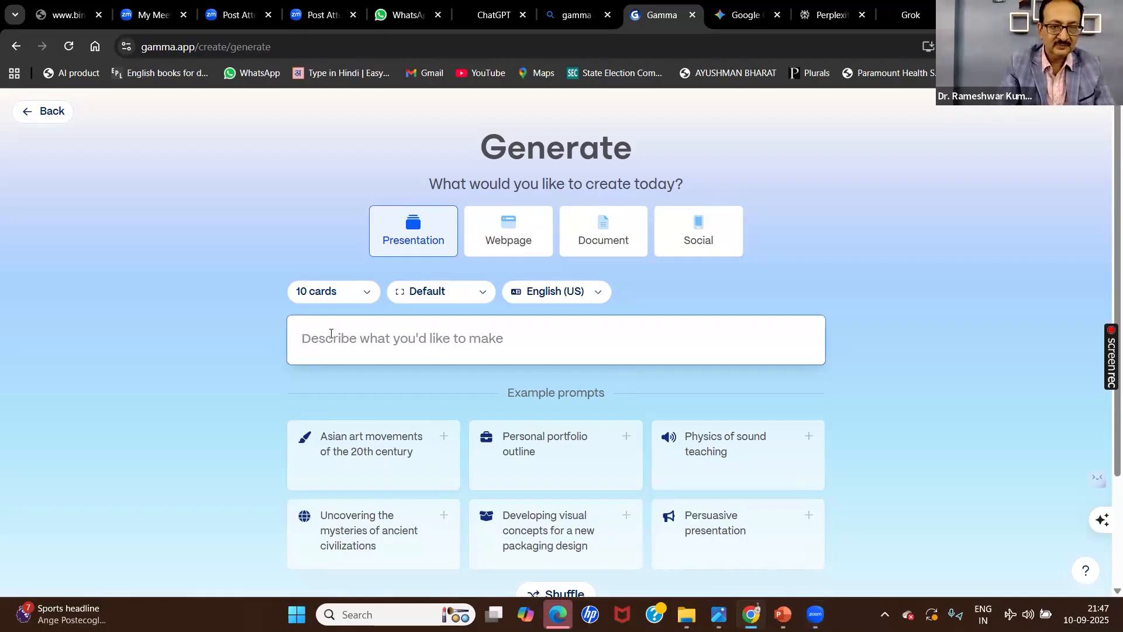
pyautogui.press('super+h')
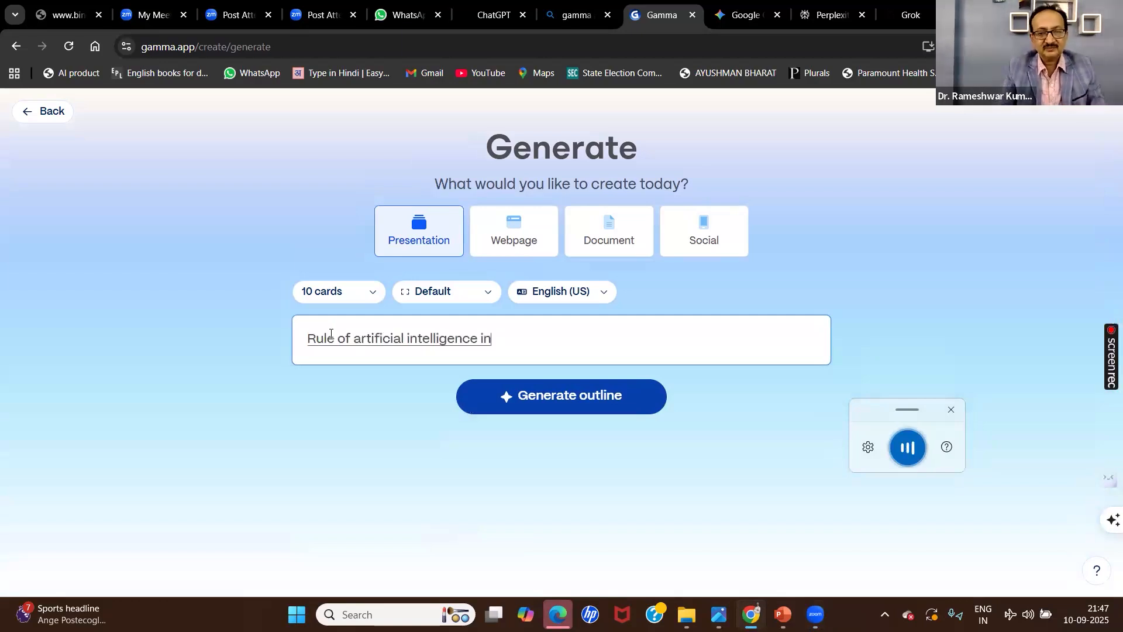
pyautogui.click(538, 396)
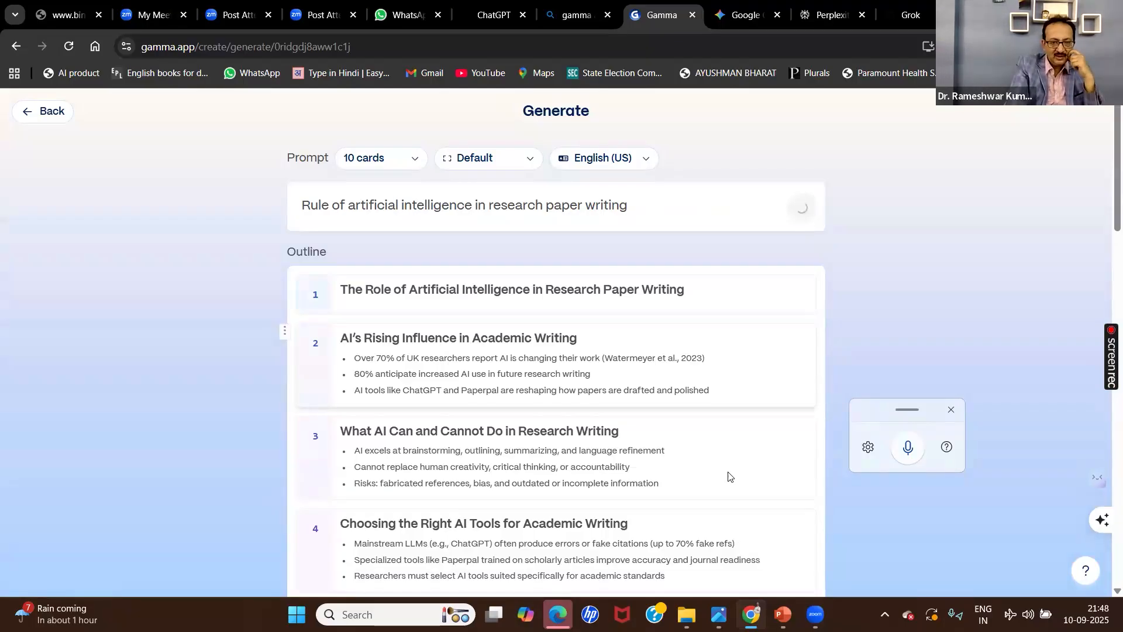
# - Review the outline cards and text settings, and generate the full presentation from the outline
pyautogui.scroll(-5, 728, 477)
pyautogui.scroll(-4, 728, 476)
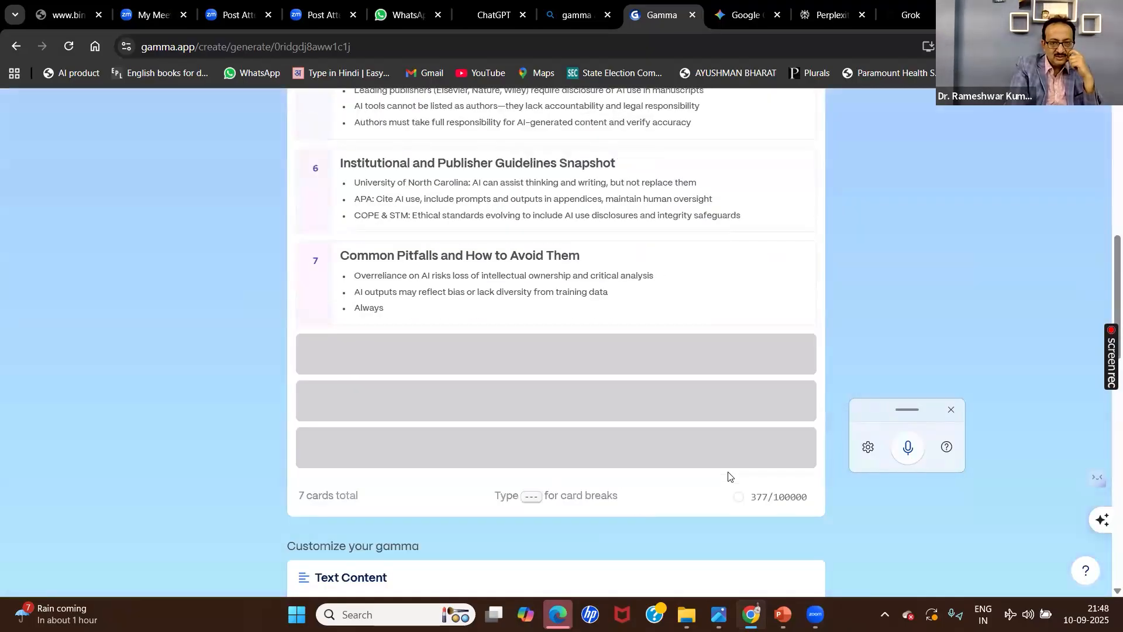
pyautogui.scroll(-1, 729, 476)
pyautogui.scroll(-3, 729, 476)
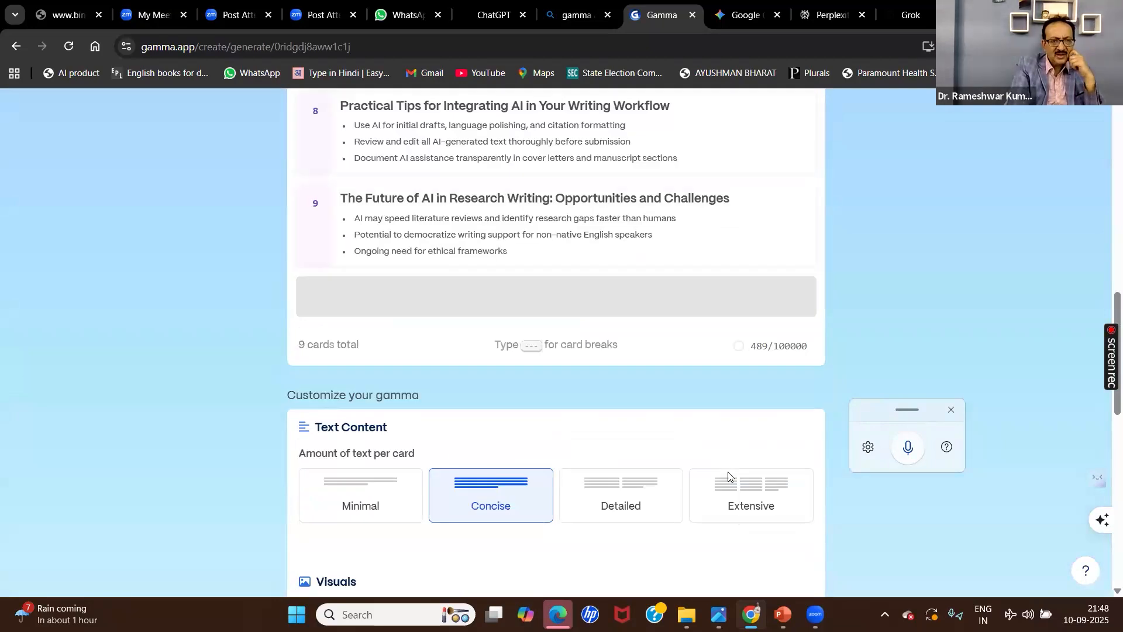
pyautogui.scroll(-2, 728, 476)
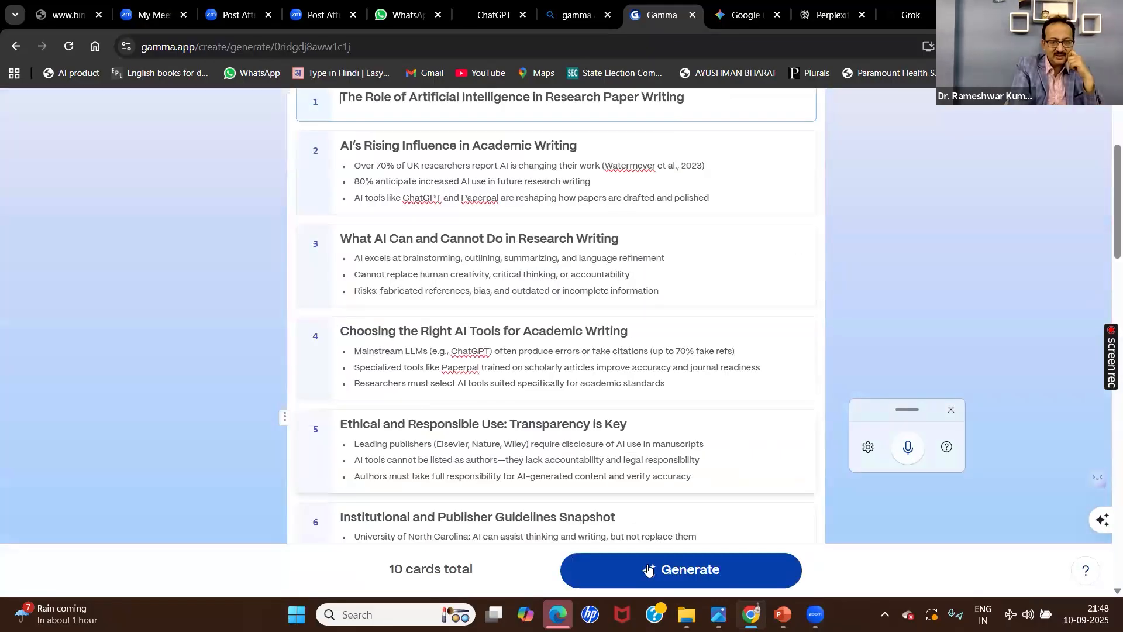
pyautogui.click(663, 571)
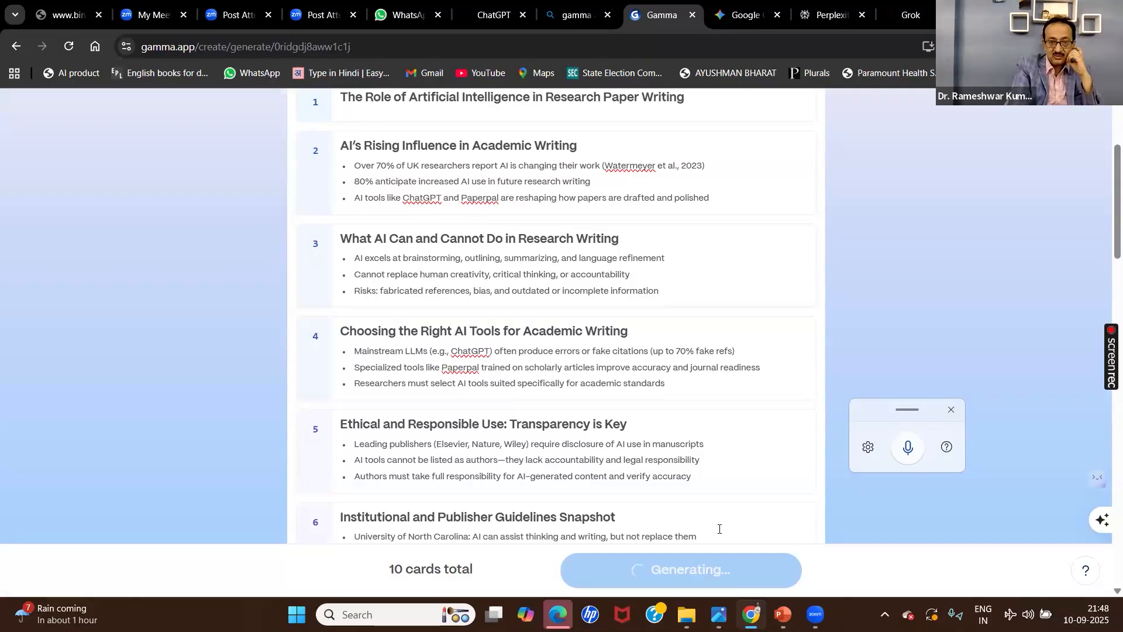
pyautogui.scroll(-3, 738, 530)
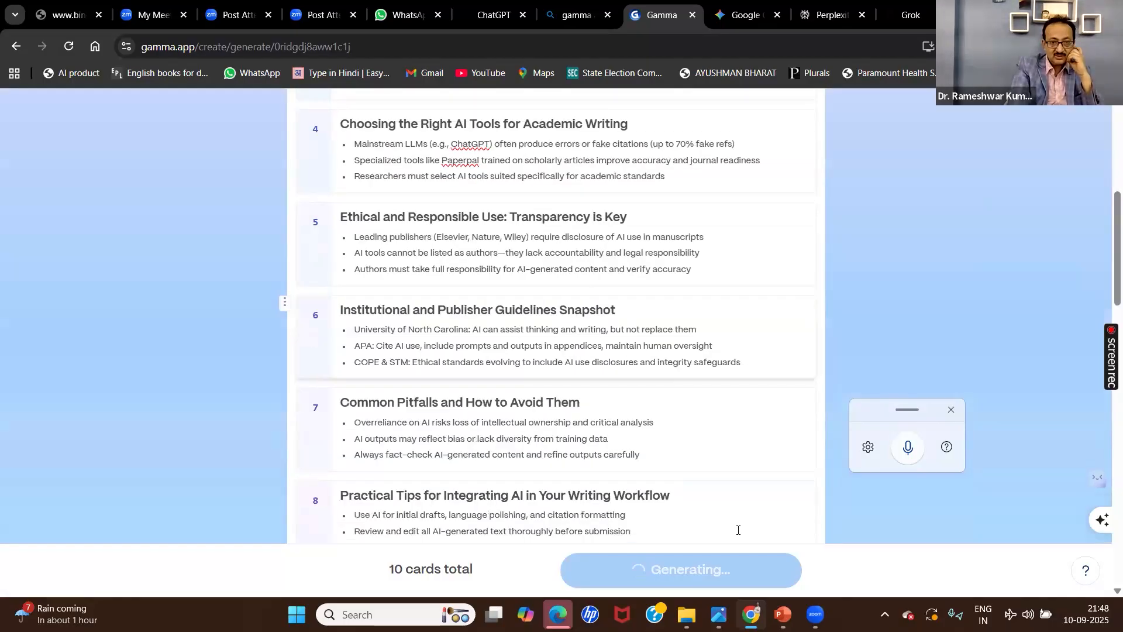
pyautogui.scroll(-1, 738, 530)
pyautogui.scroll(-4, 737, 533)
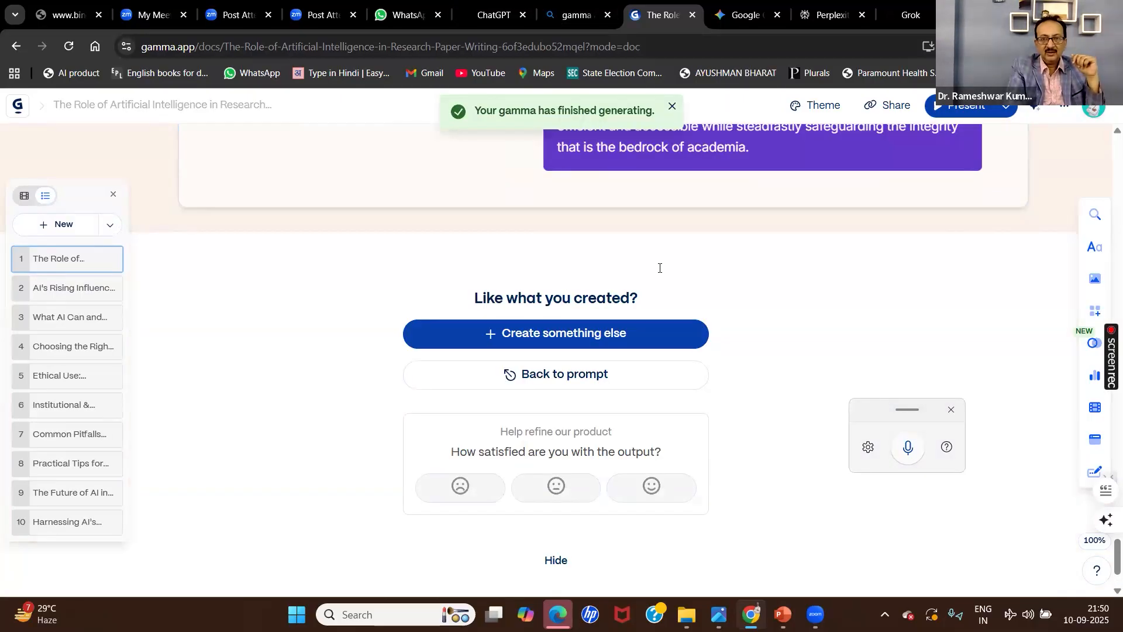
# - Examine the generated cards from the closing card back to Institutional & Publisher Guidelines
pyautogui.scroll(3, 659, 267)
pyautogui.scroll(1, 659, 268)
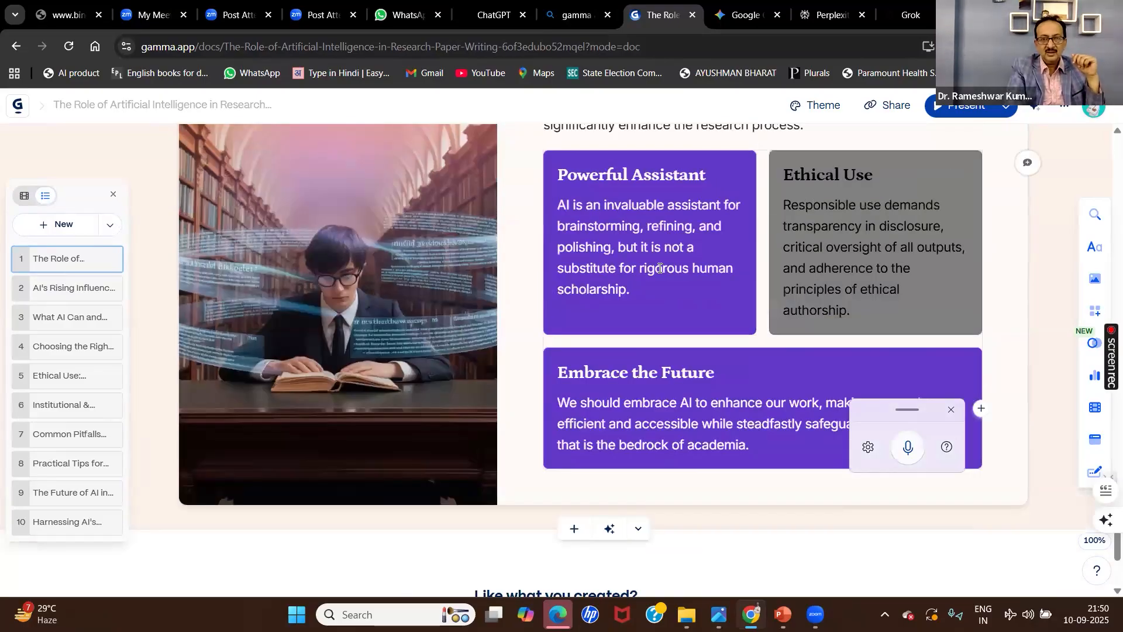
pyautogui.scroll(2, 659, 268)
pyautogui.scroll(5, 659, 268)
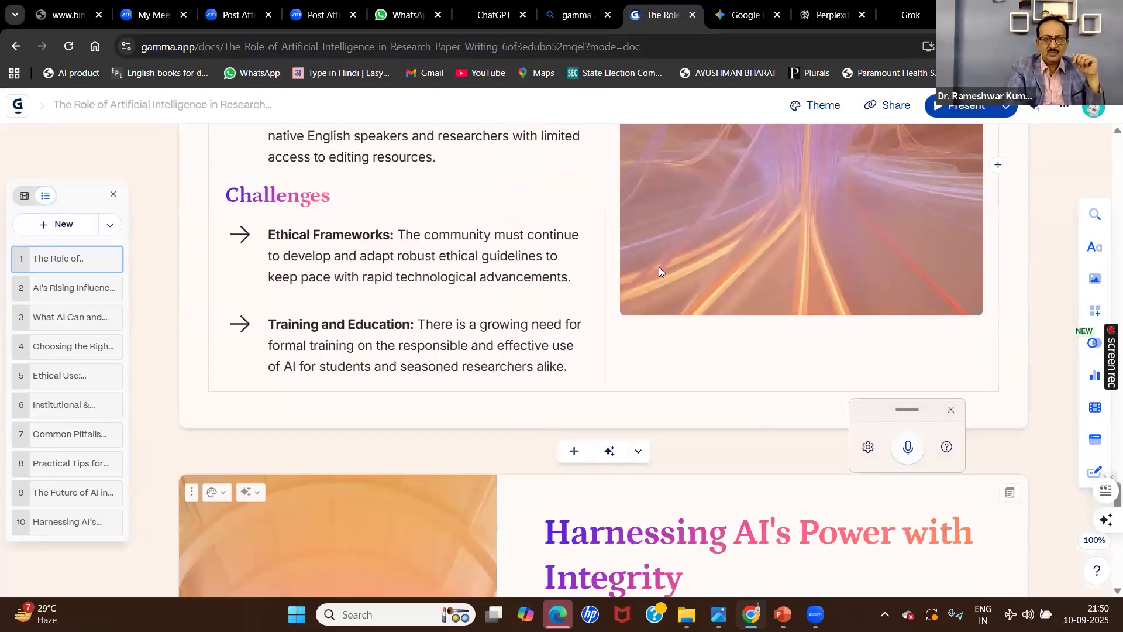
pyautogui.scroll(7, 659, 268)
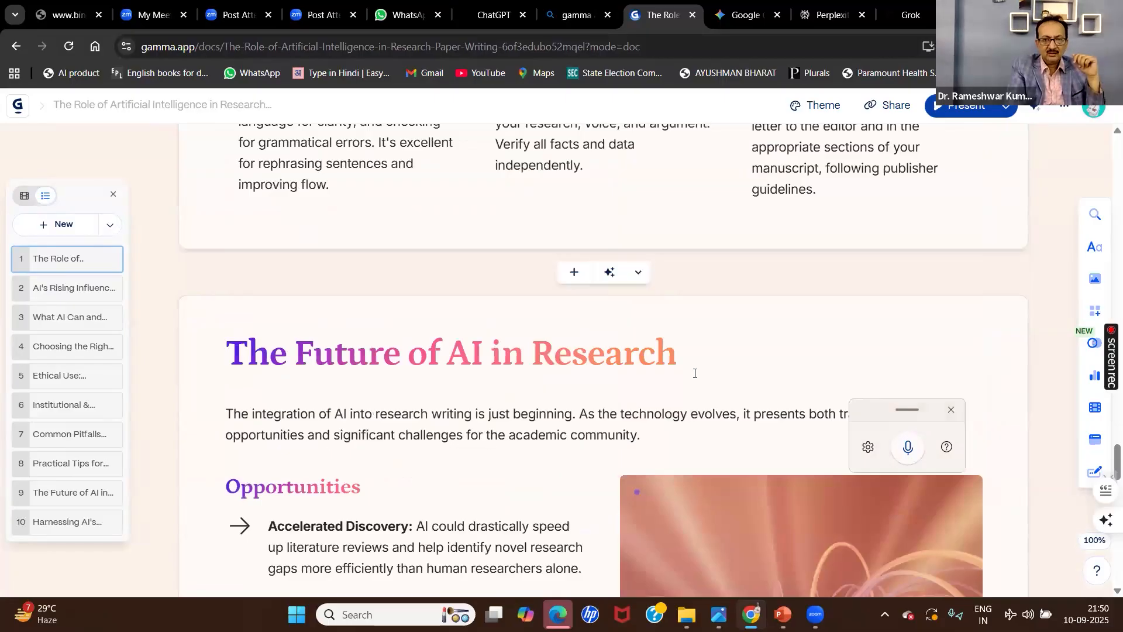
pyautogui.scroll(4, 694, 374)
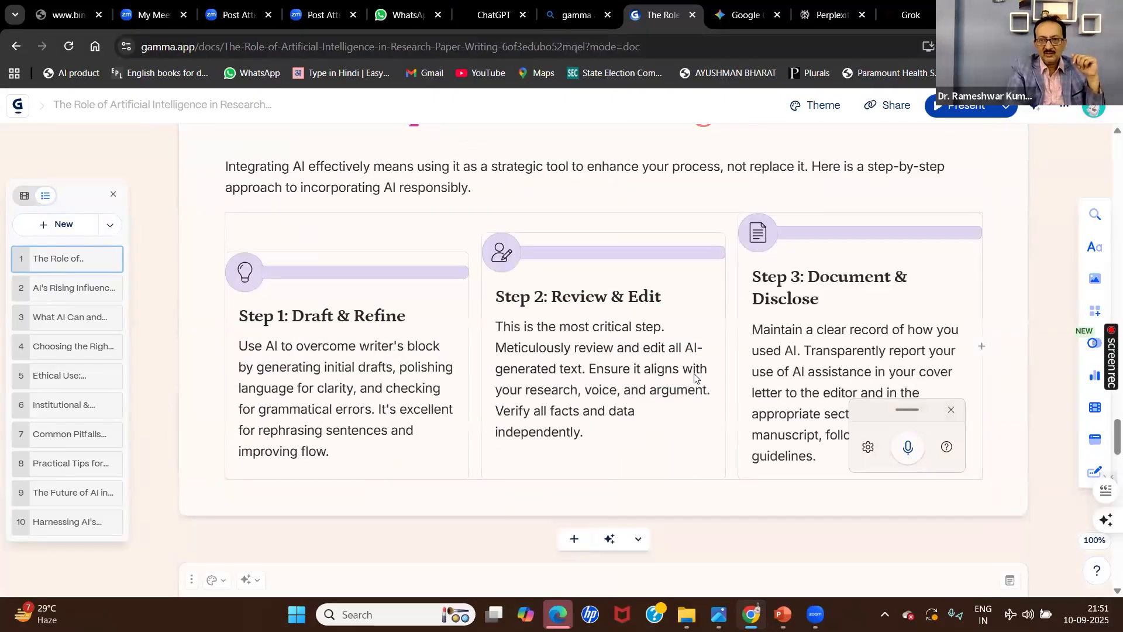
pyautogui.scroll(8, 694, 374)
pyautogui.scroll(4, 695, 373)
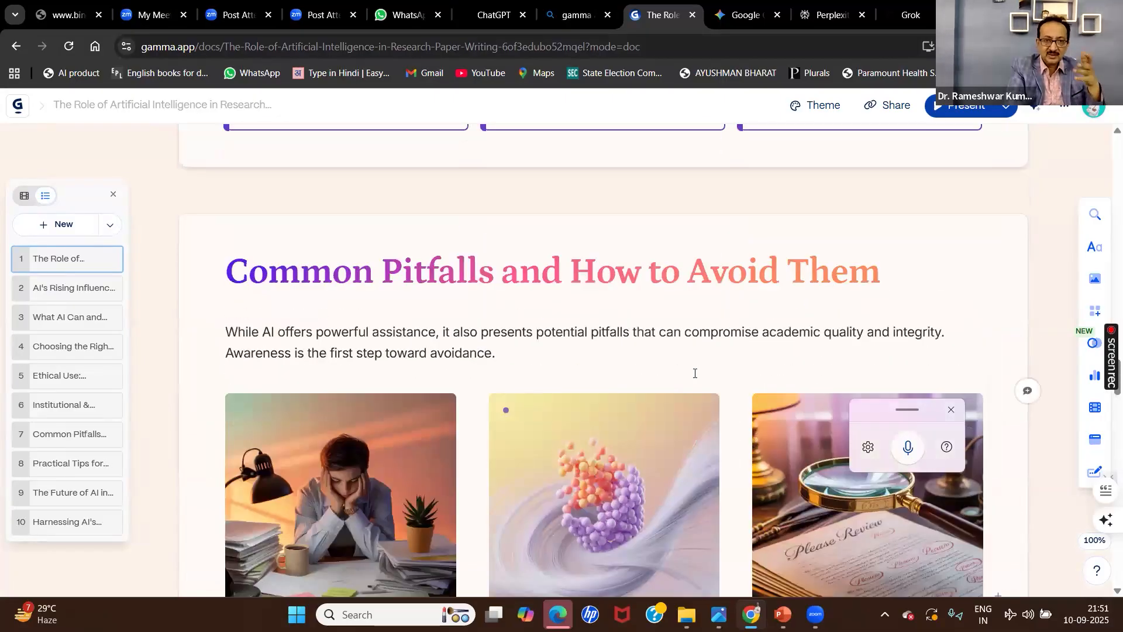
pyautogui.scroll(1, 694, 374)
pyautogui.scroll(10, 694, 374)
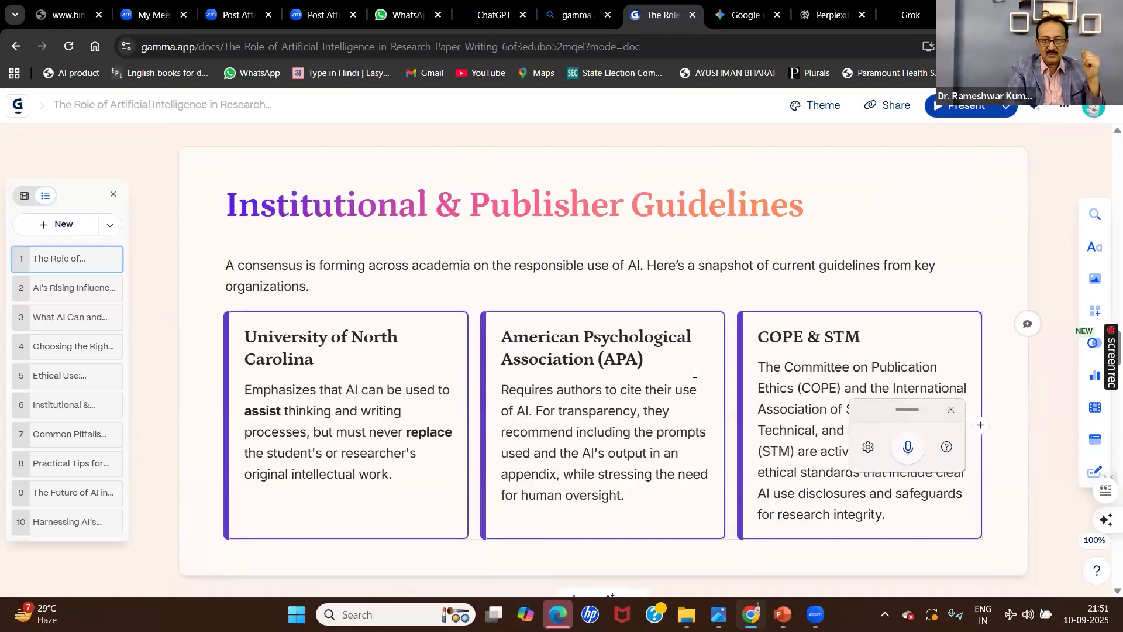
# - Examine the remaining cards from Ethical Use back to the title card, including the Specialized Academic AI image
pyautogui.scroll(3, 694, 373)
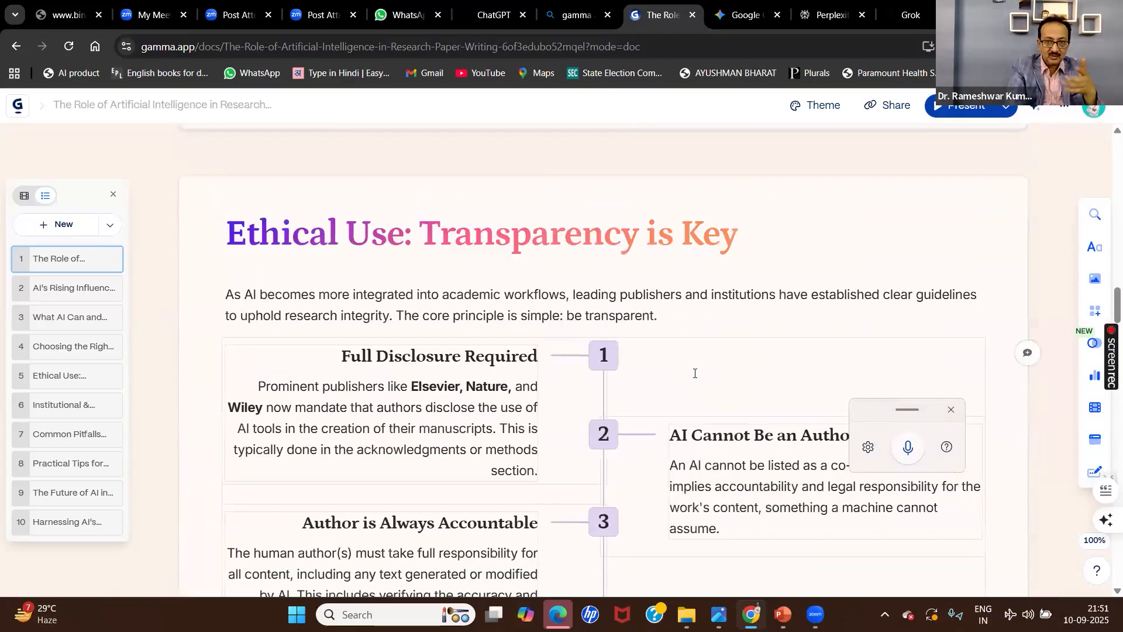
pyautogui.scroll(4, 694, 373)
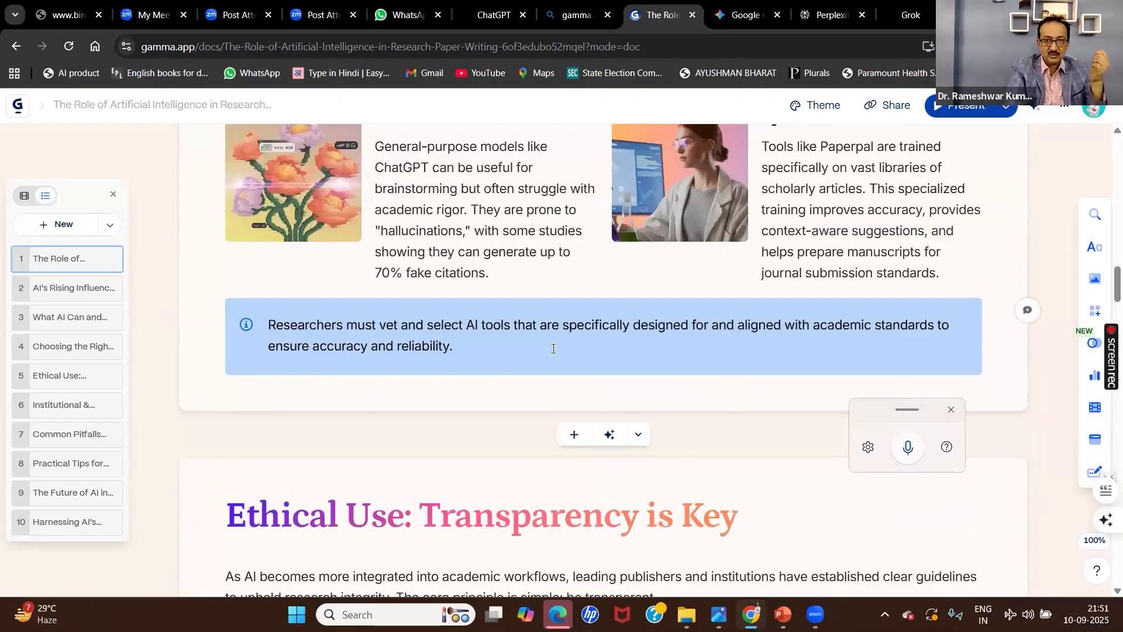
pyautogui.scroll(2, 552, 348)
pyautogui.click(656, 309)
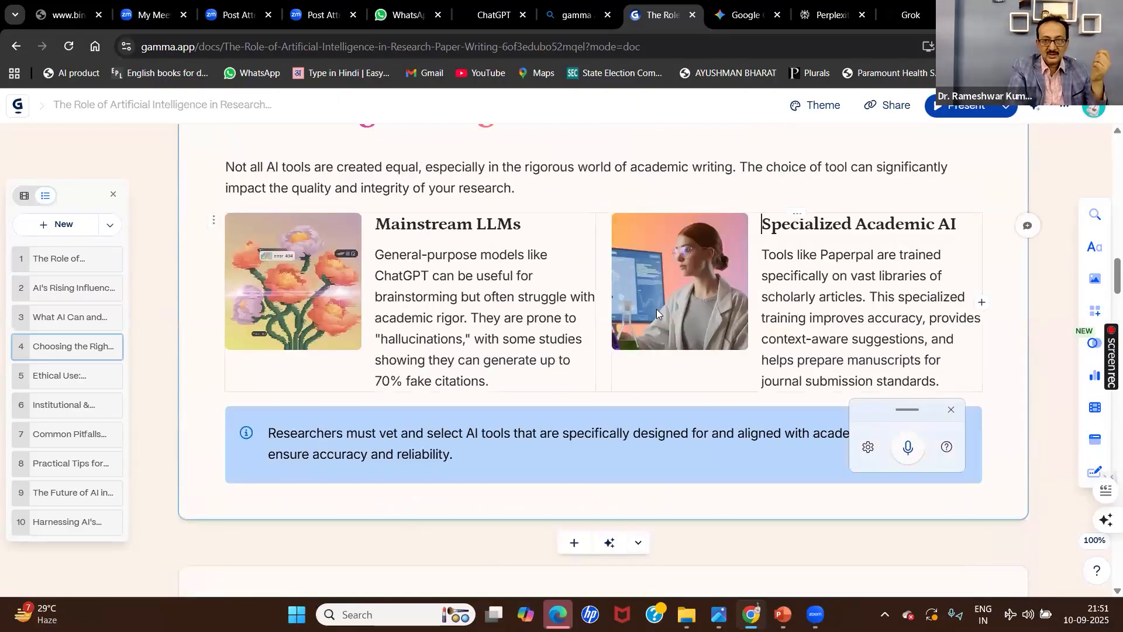
pyautogui.click(663, 274)
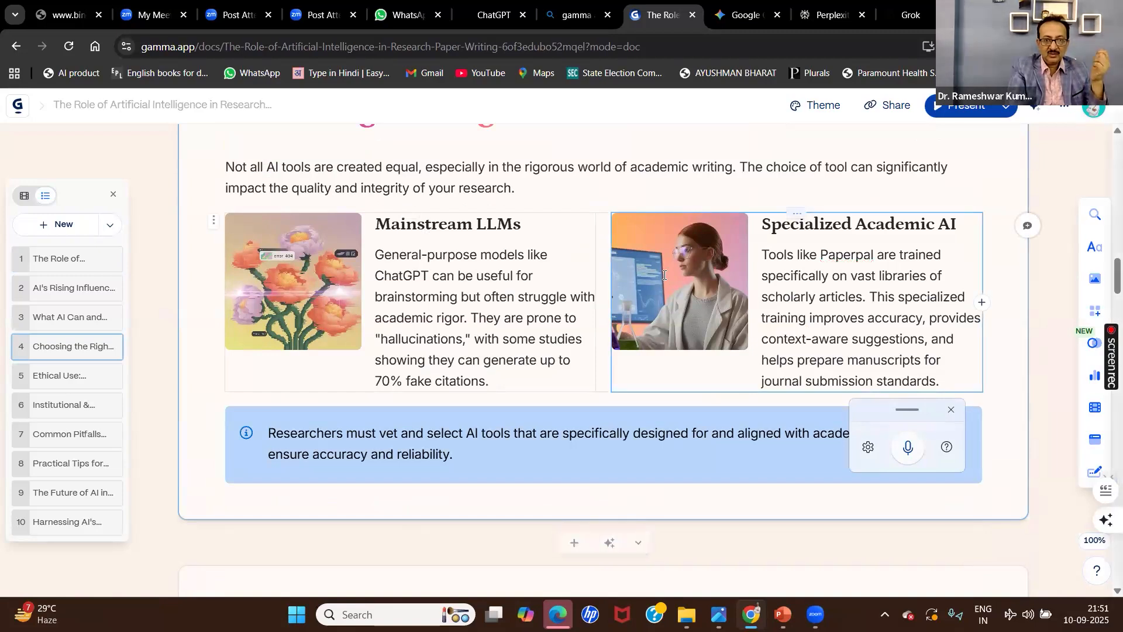
pyautogui.scroll(2, 664, 274)
pyautogui.scroll(5, 664, 275)
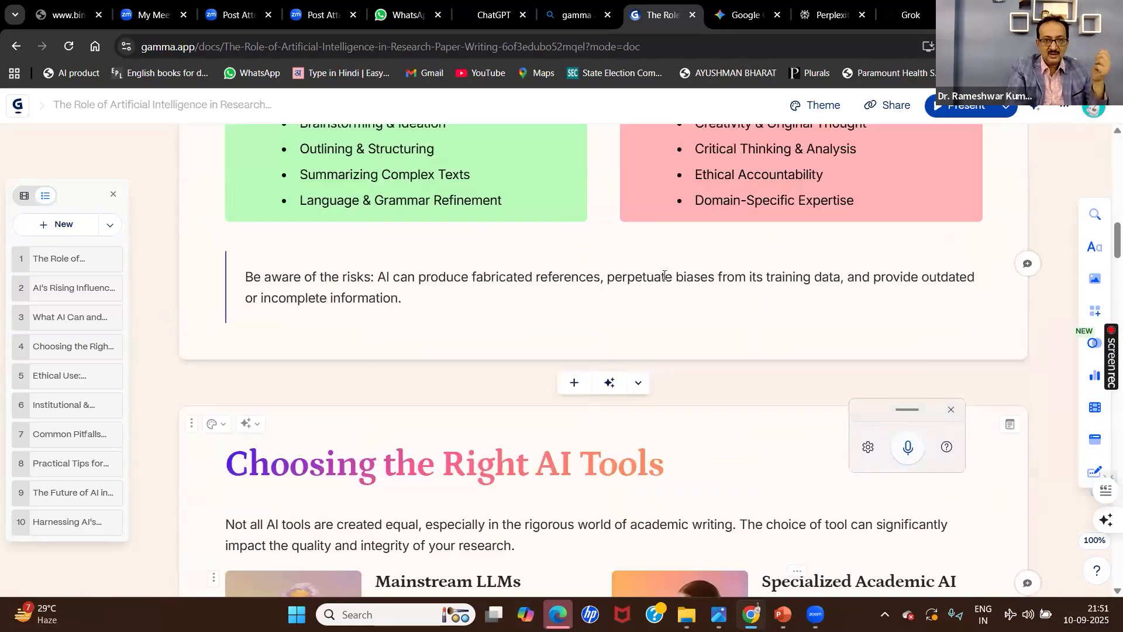
pyautogui.scroll(6, 664, 275)
pyautogui.scroll(8, 664, 275)
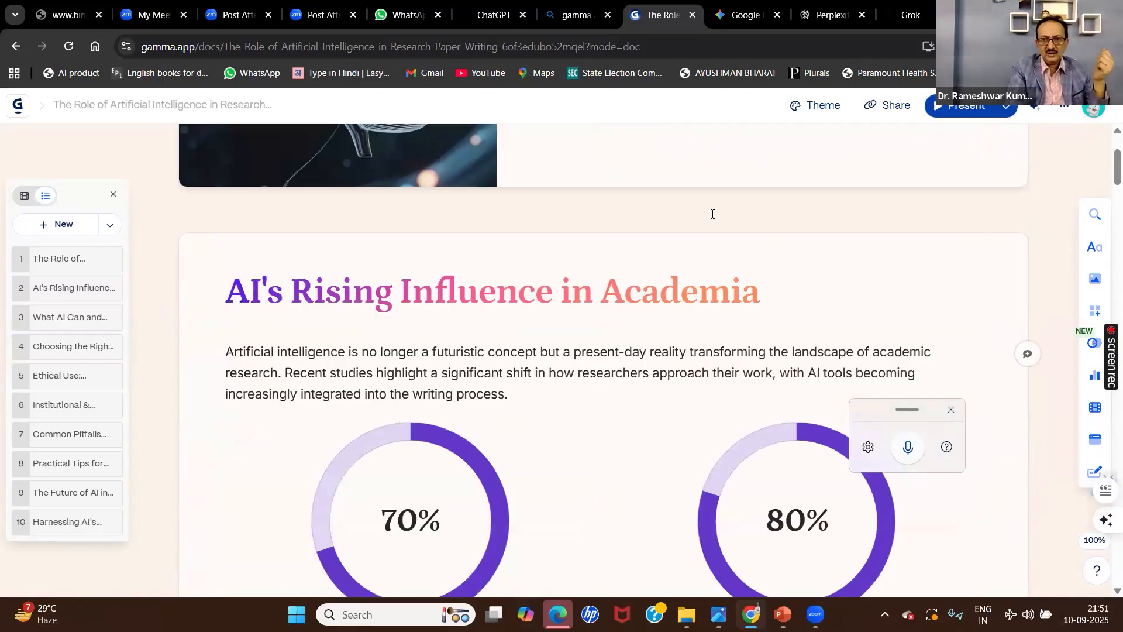
pyautogui.scroll(4, 712, 212)
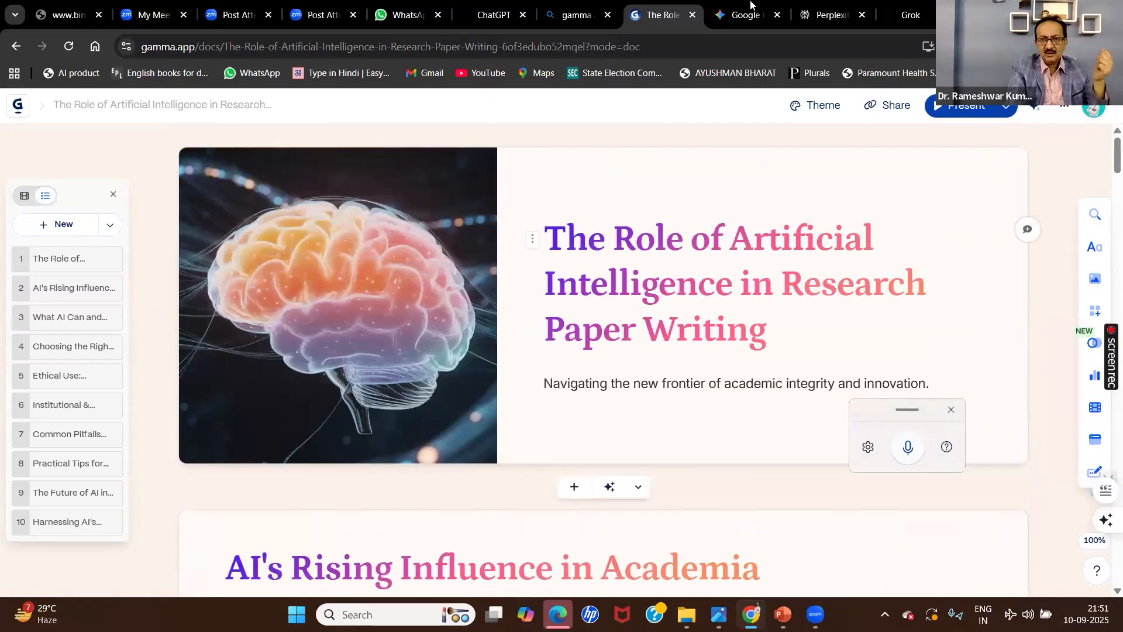
# - Open the presentation's sharing options and copy the link that lets anyone view it
pyautogui.click(891, 110)
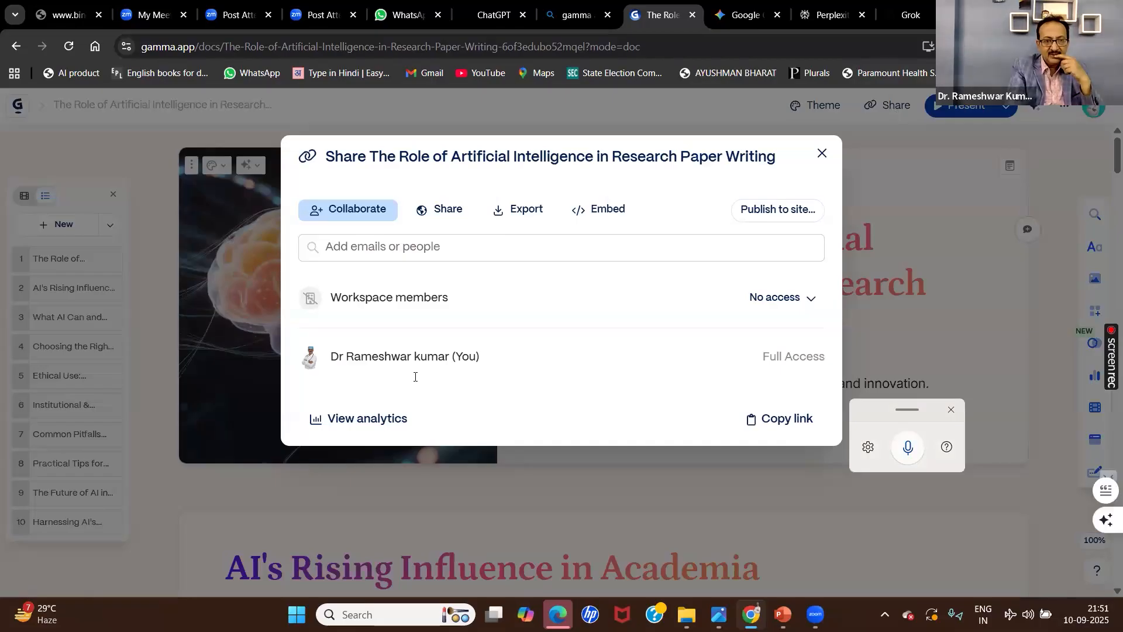
pyautogui.click(436, 210)
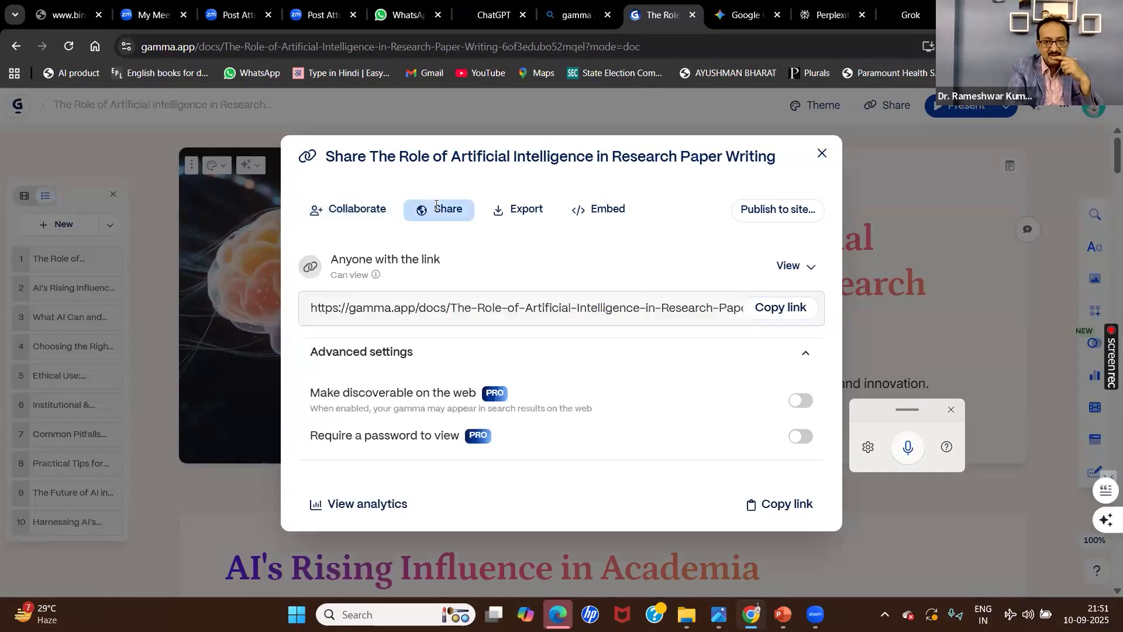
pyautogui.click(781, 316)
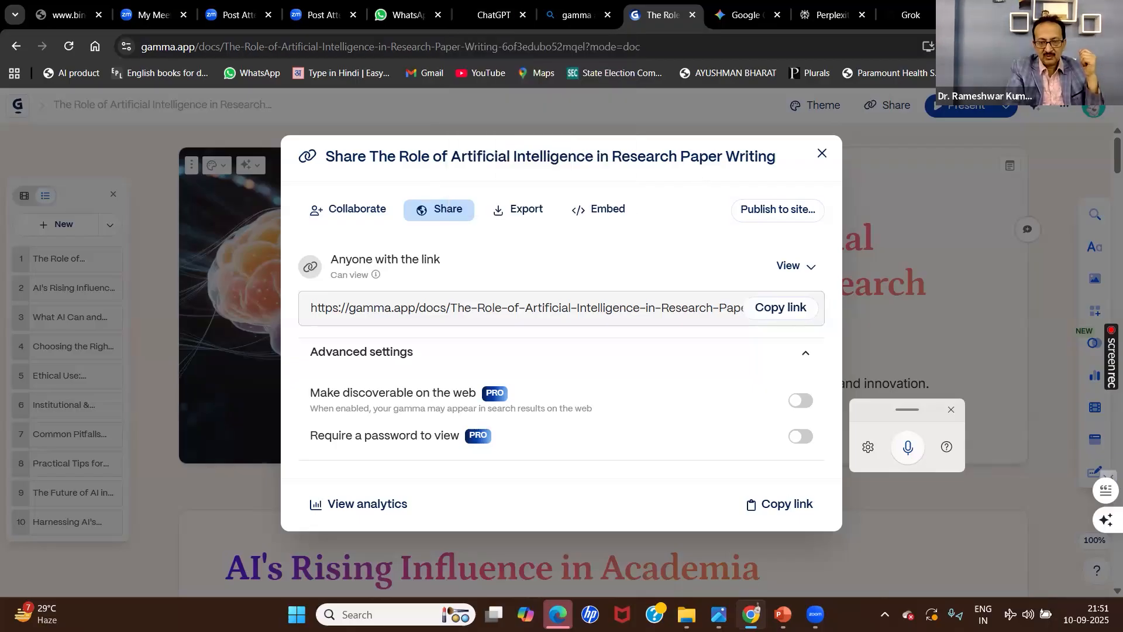
pyautogui.moveTo(782, 614)
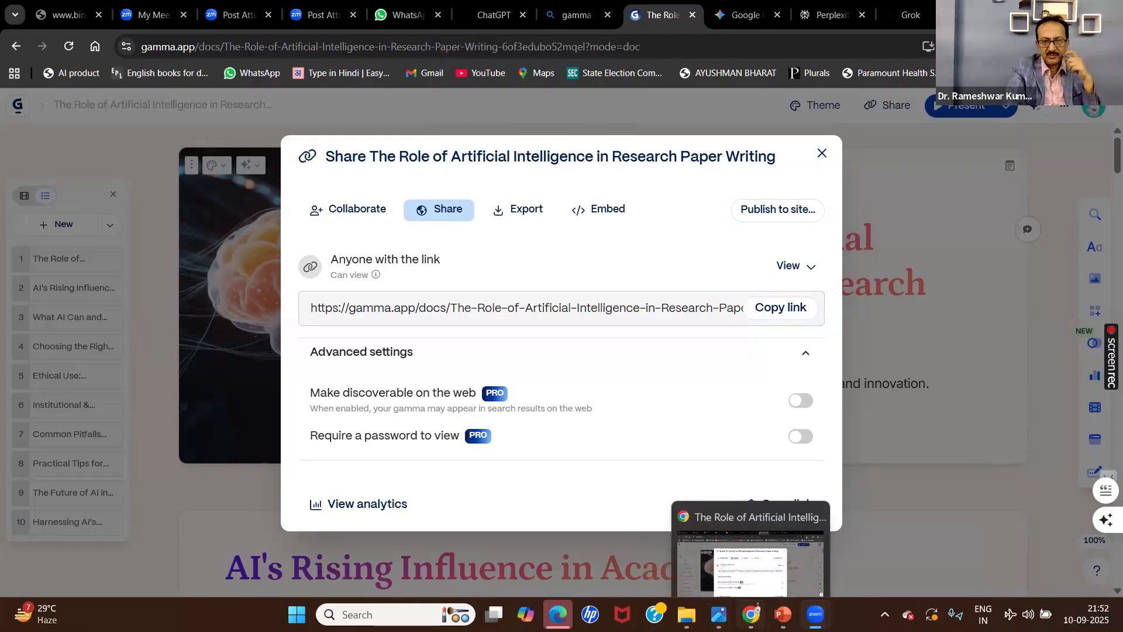
# - Export all cards to PowerPoint and save the file on the Desktop as The-Role-of-Artificial-Intelligence-in-Research-Paper-Writing
pyautogui.click(527, 209)
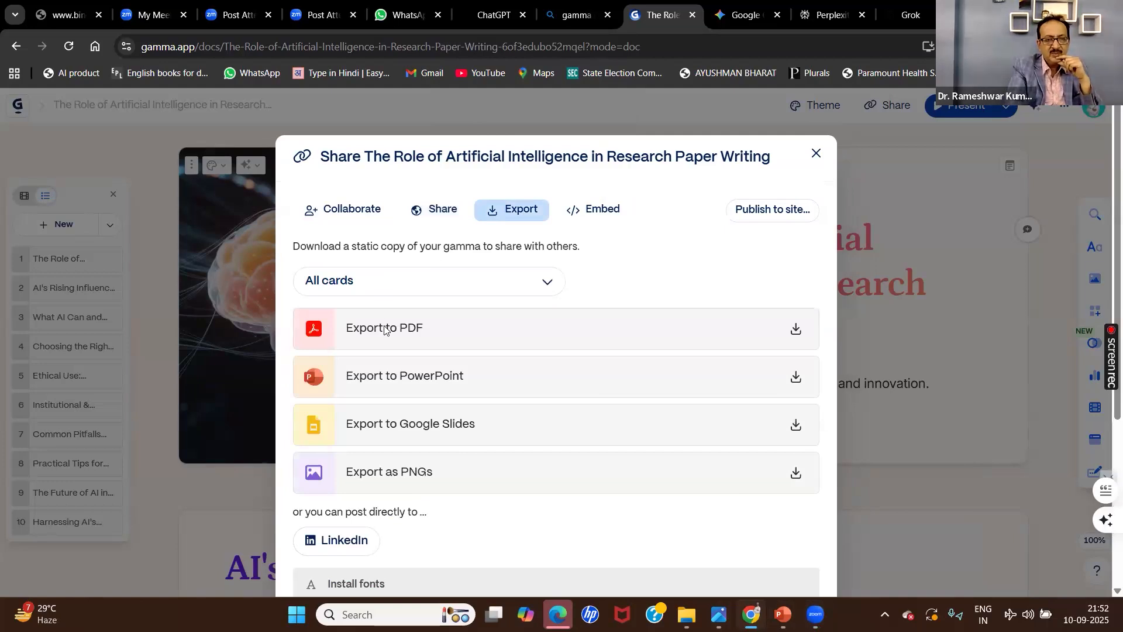
pyautogui.click(390, 378)
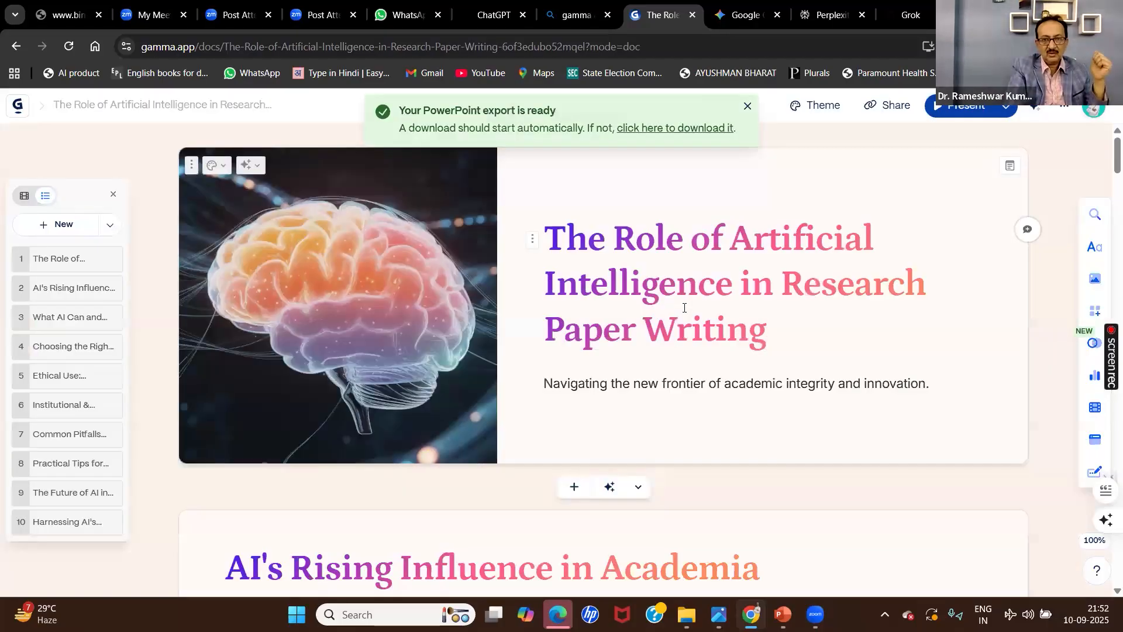
pyautogui.scroll(-1, 684, 307)
pyautogui.scroll(-1, 683, 311)
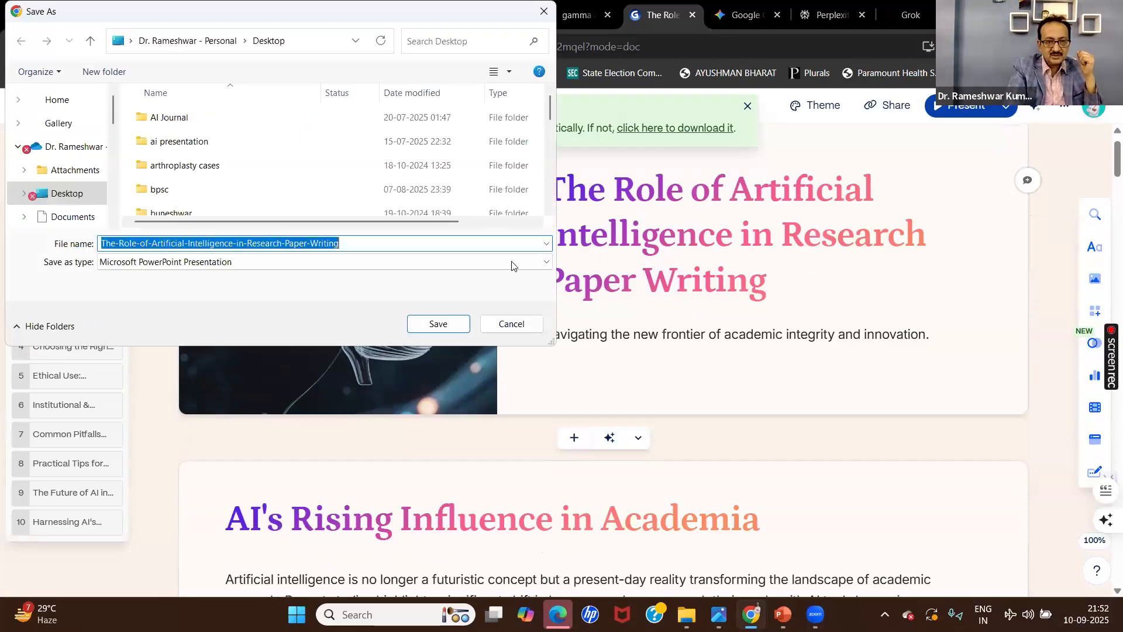
pyautogui.click(435, 324)
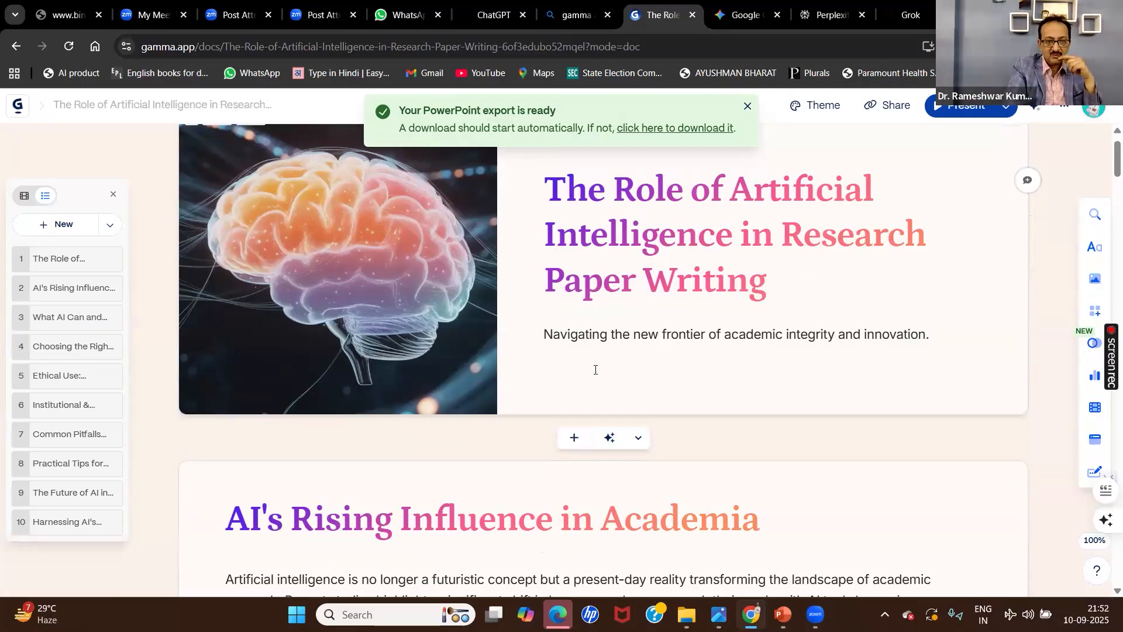
pyautogui.scroll(-1, 594, 372)
pyautogui.scroll(-2, 595, 370)
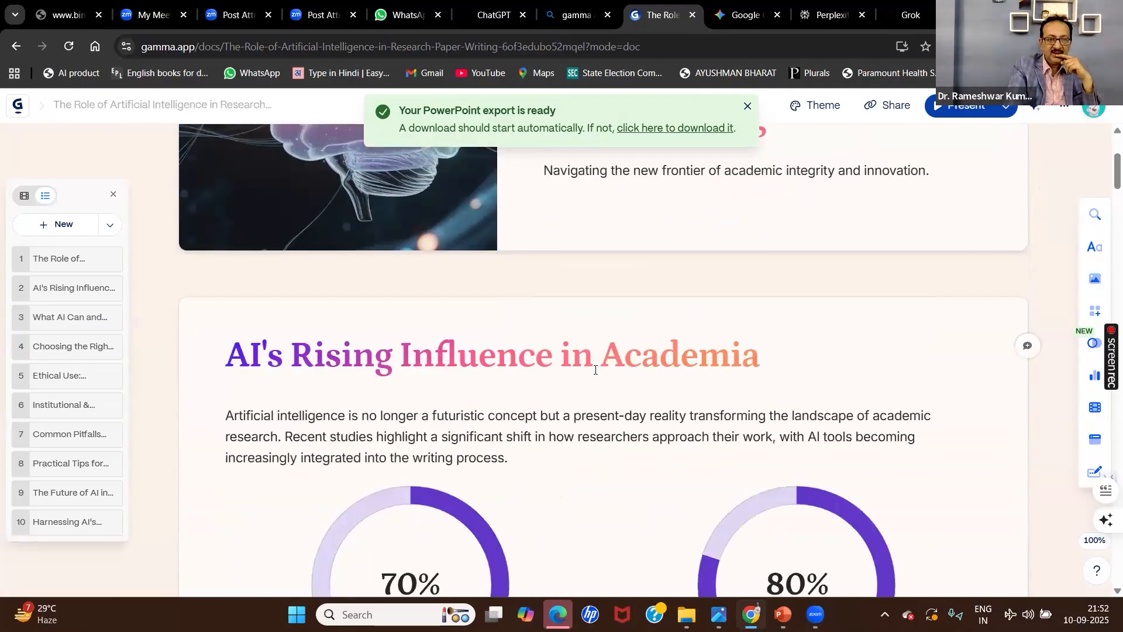
pyautogui.scroll(-1, 595, 370)
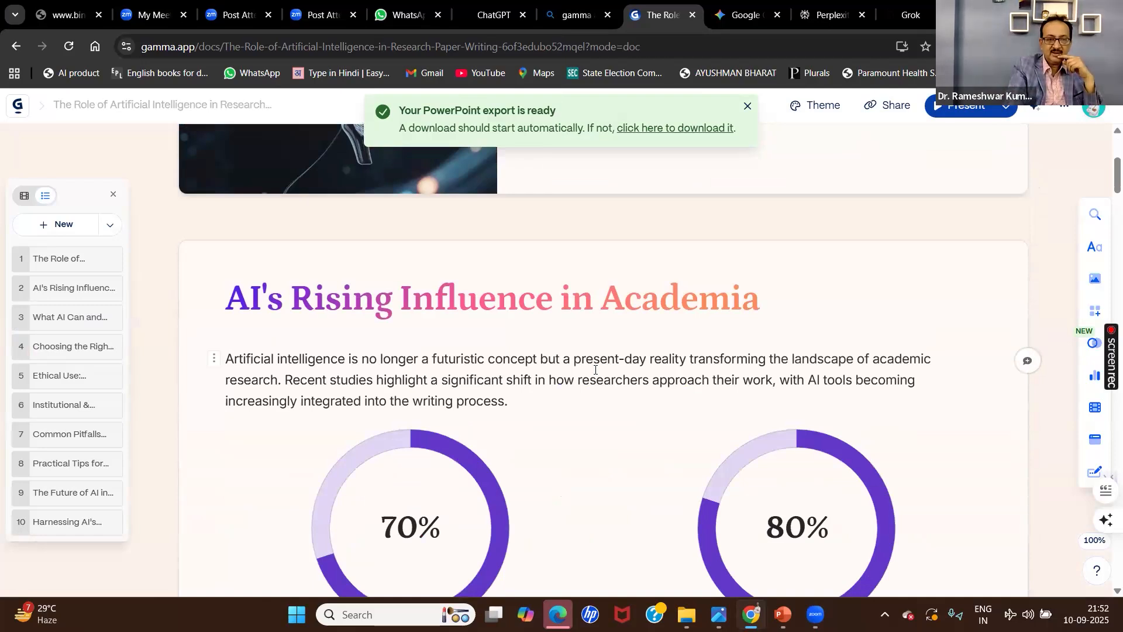
# - Examine the AI's Rising Influence in Academia and What AI Can and Cannot Do cards, including the strengths and human essentials lists
pyautogui.scroll(-1, 595, 369)
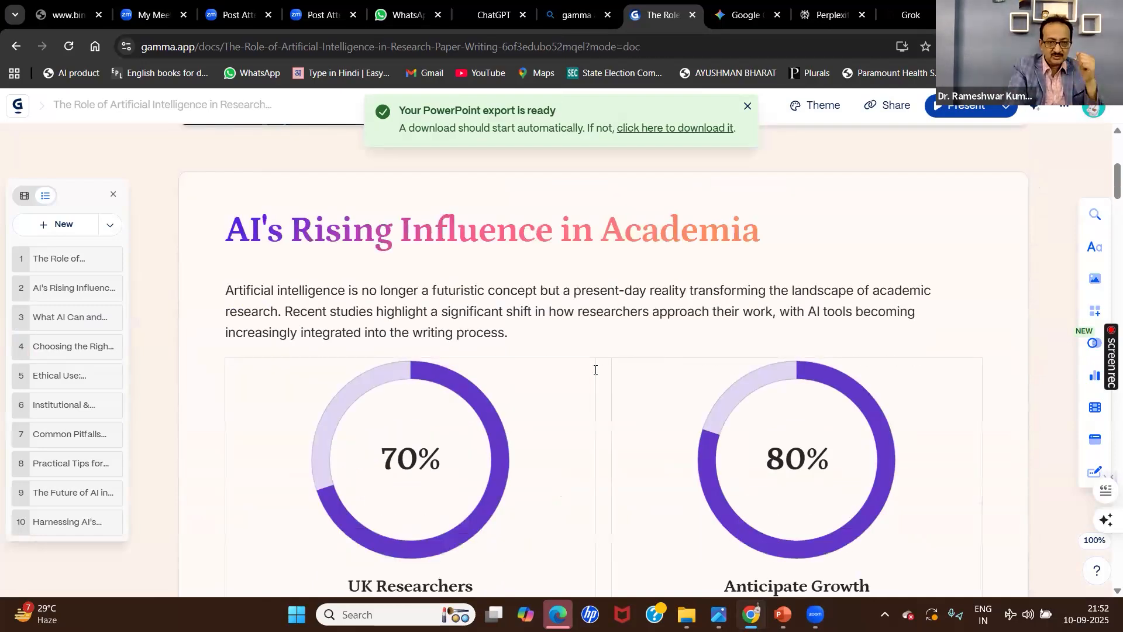
pyautogui.scroll(-1, 595, 370)
pyautogui.scroll(-3, 595, 369)
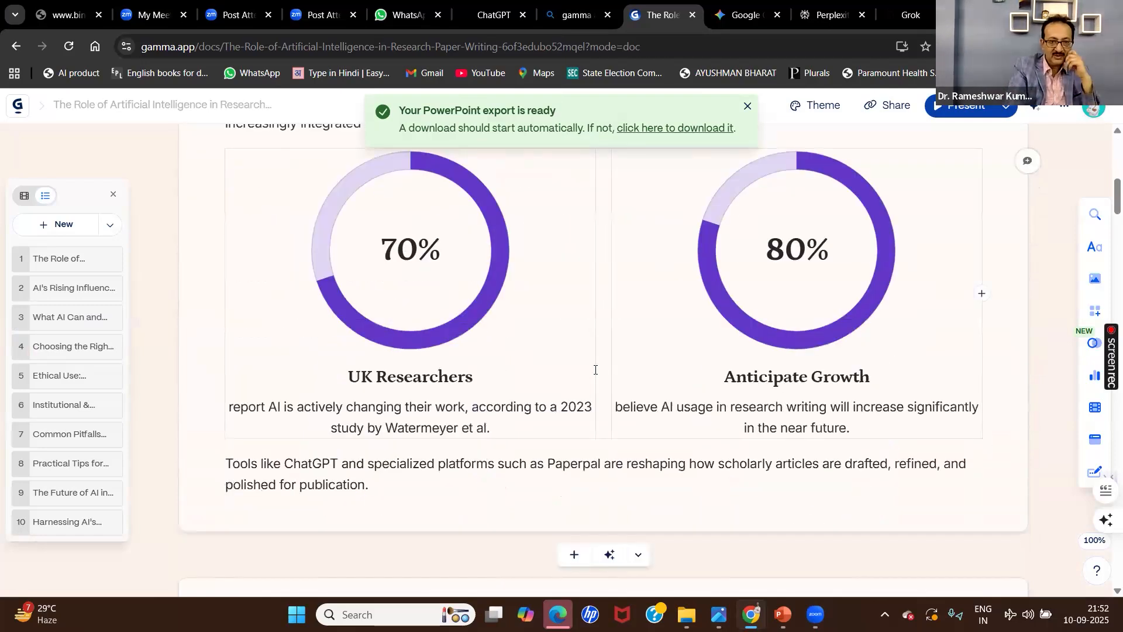
pyautogui.scroll(-1, 594, 370)
pyautogui.scroll(-3, 595, 371)
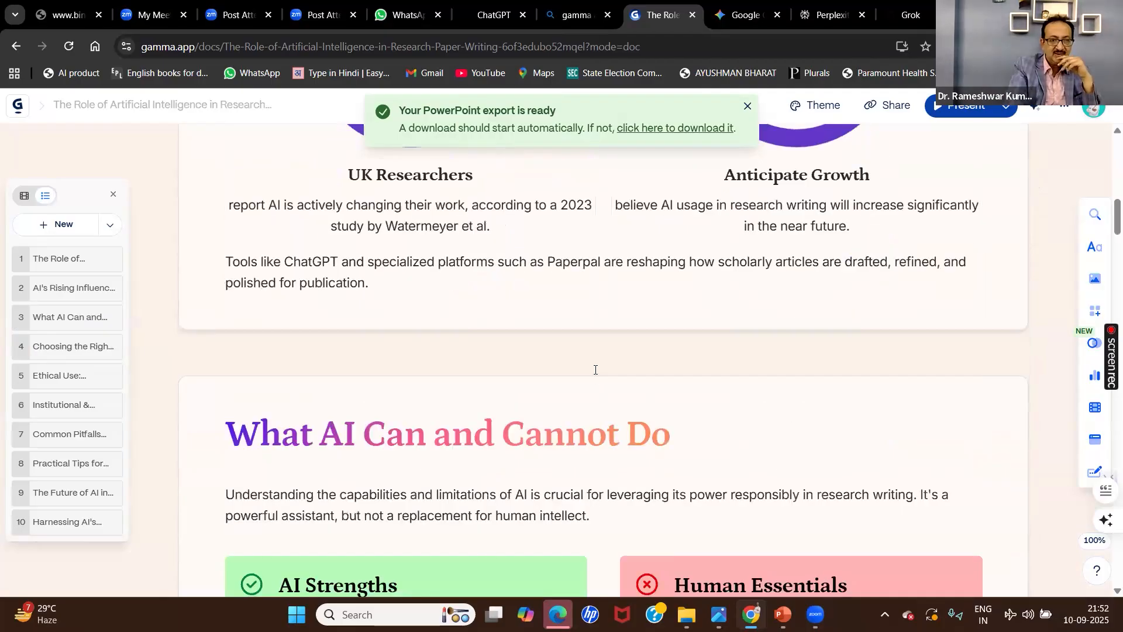
pyautogui.scroll(-3, 594, 369)
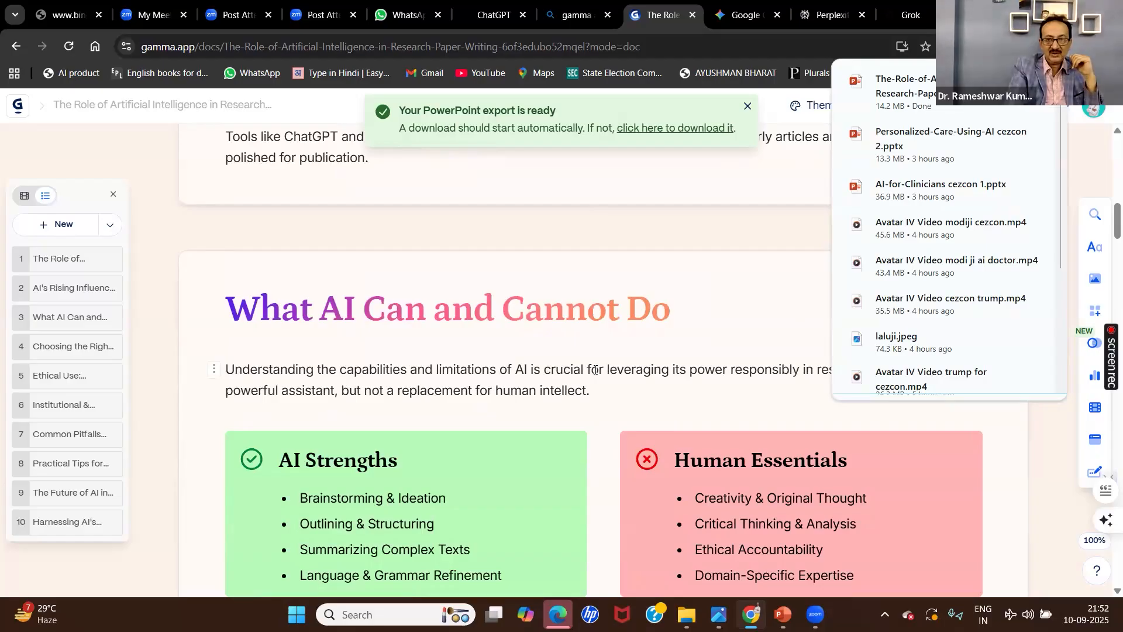
pyautogui.scroll(-1, 703, 345)
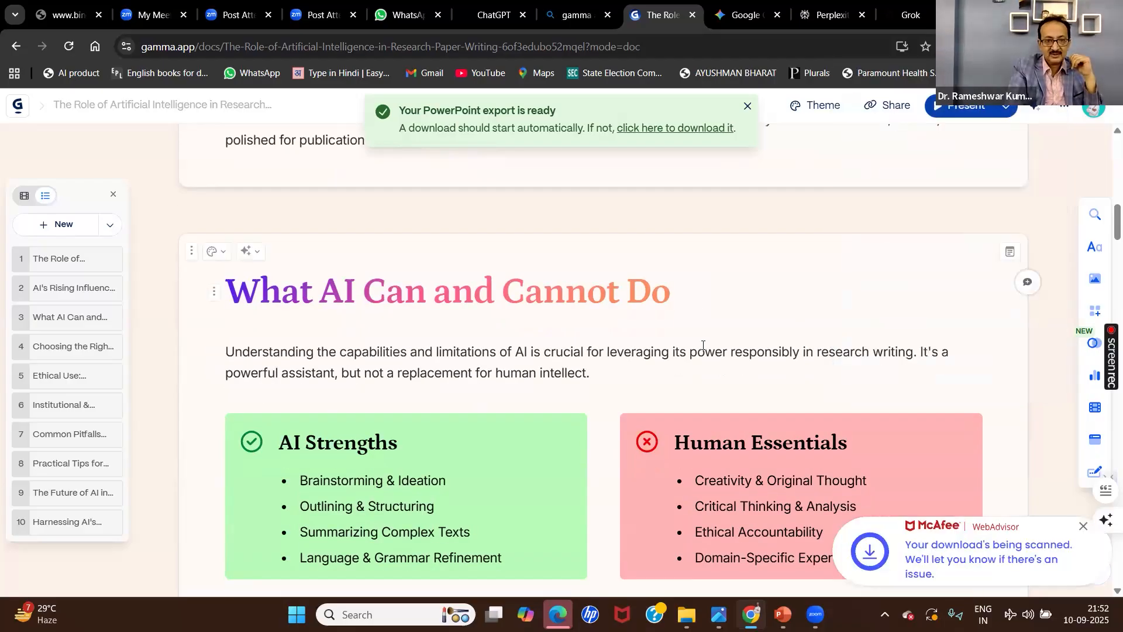
pyautogui.scroll(-2, 702, 345)
pyautogui.scroll(-2, 703, 345)
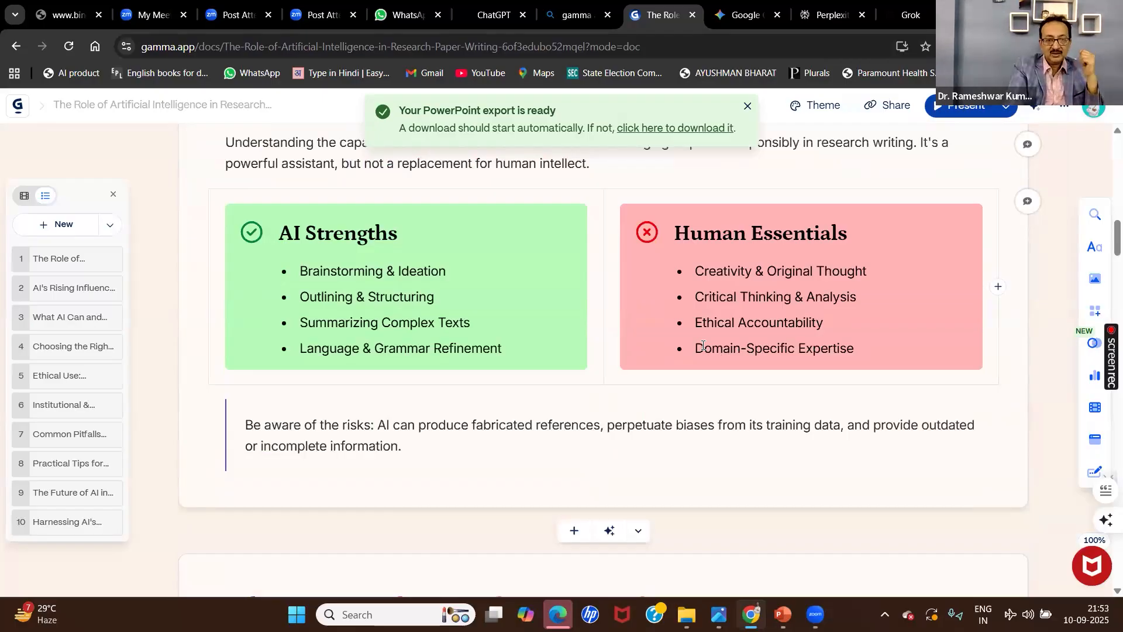
# - Examine the Choosing the Right AI Tools card and the three points on the Ethical Use: Transparency is Key card
pyautogui.scroll(-2, 702, 345)
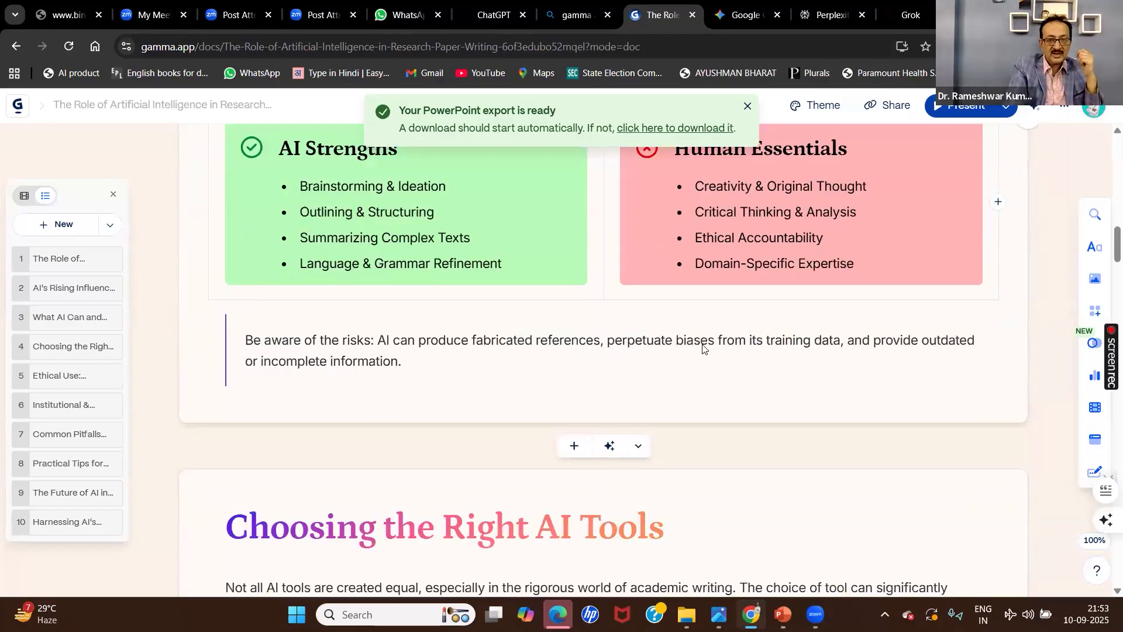
pyautogui.scroll(-5, 702, 348)
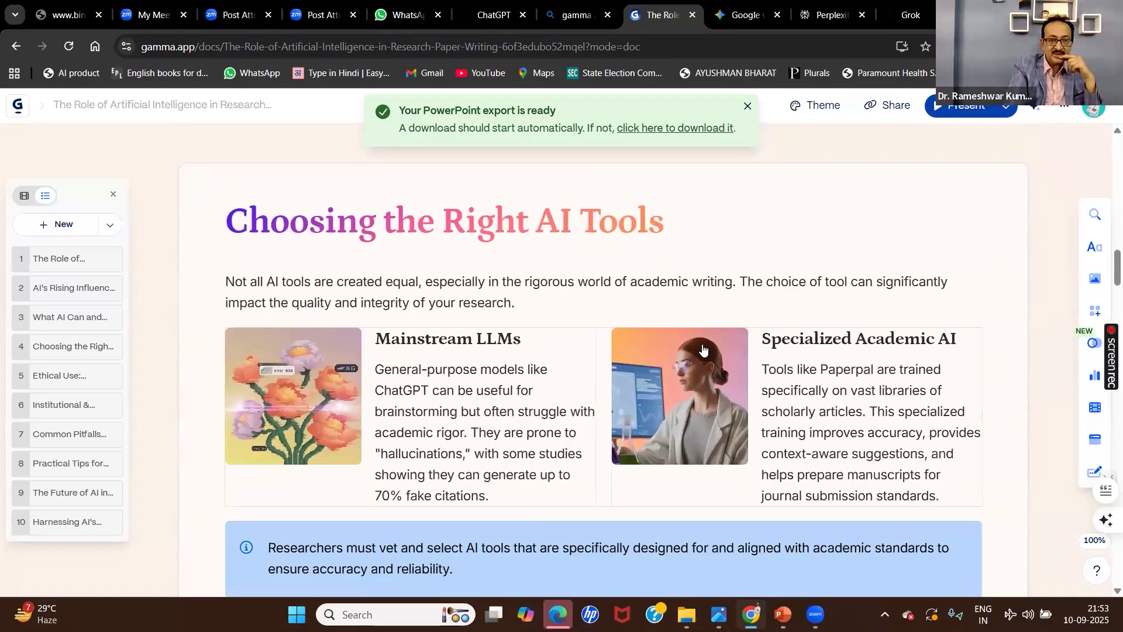
pyautogui.scroll(-1, 703, 348)
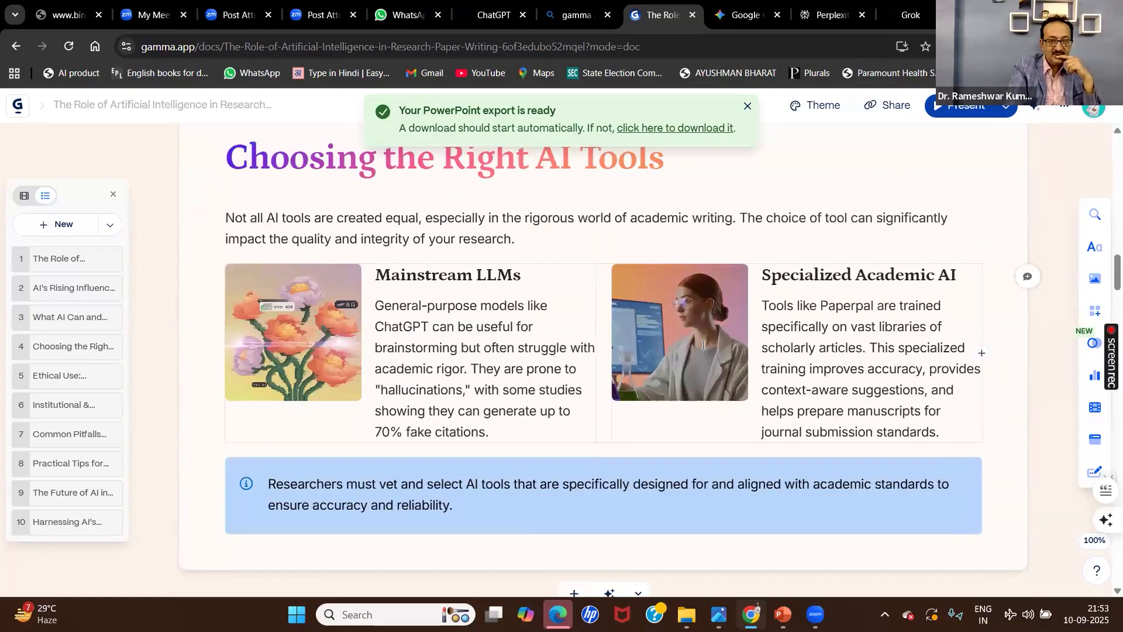
pyautogui.scroll(-3, 703, 345)
pyautogui.scroll(-2, 703, 346)
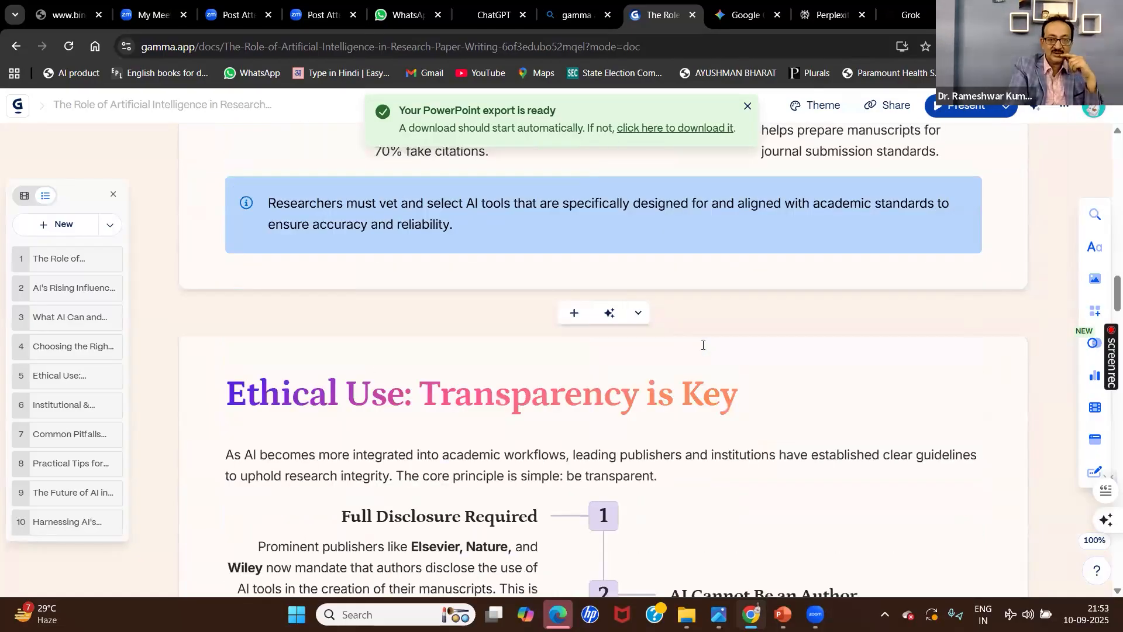
pyautogui.scroll(-1, 702, 345)
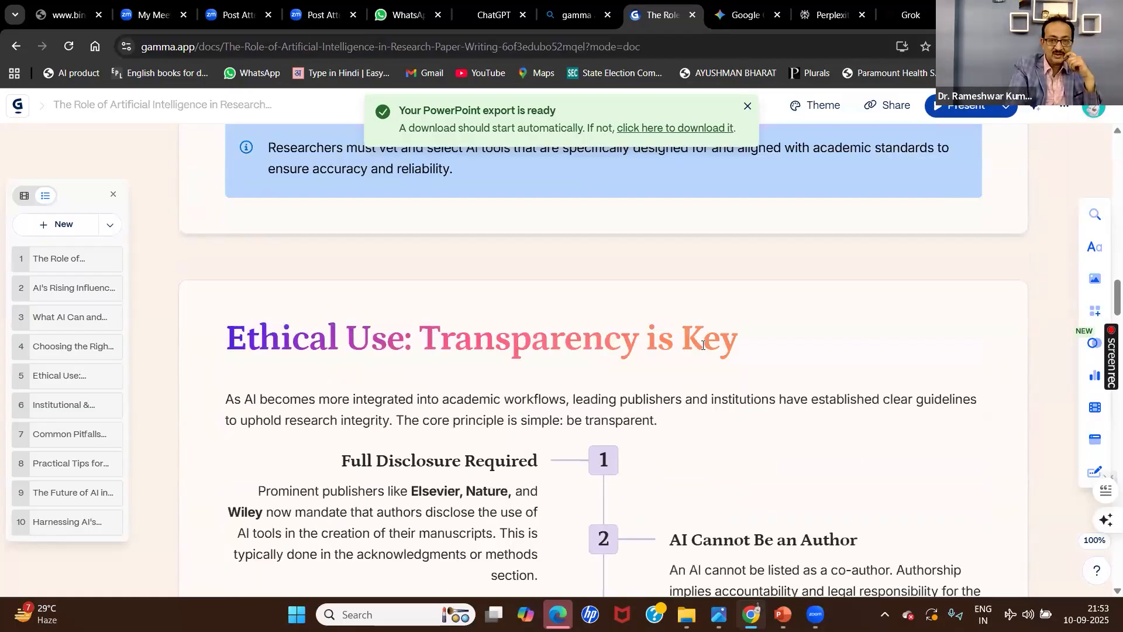
pyautogui.scroll(-1, 702, 345)
pyautogui.scroll(-1, 702, 345)
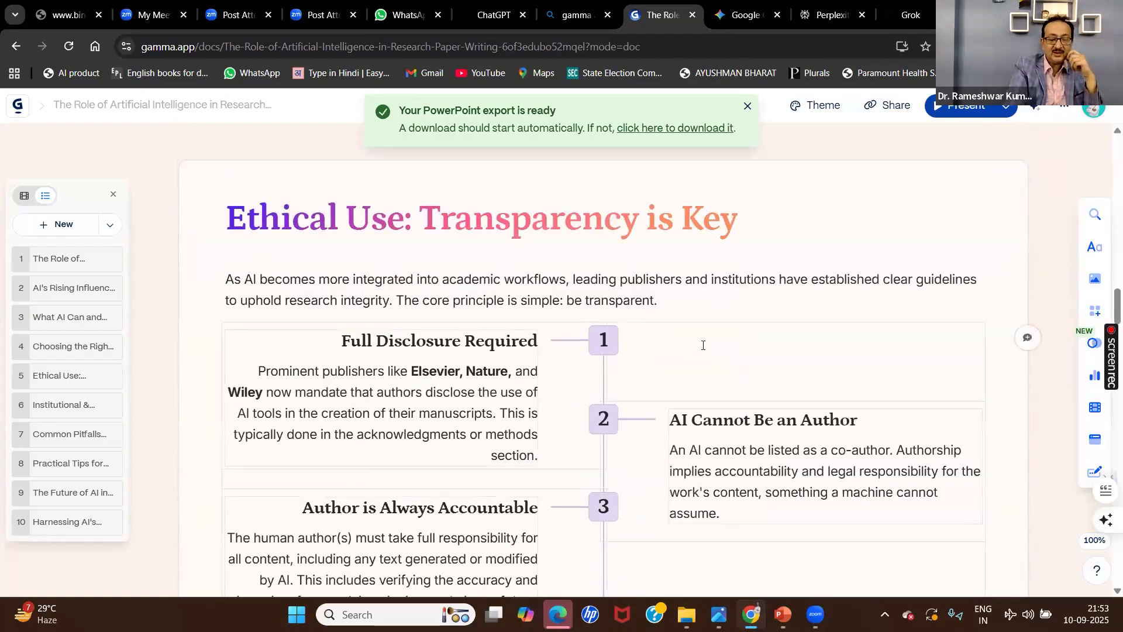
pyautogui.scroll(-1, 702, 345)
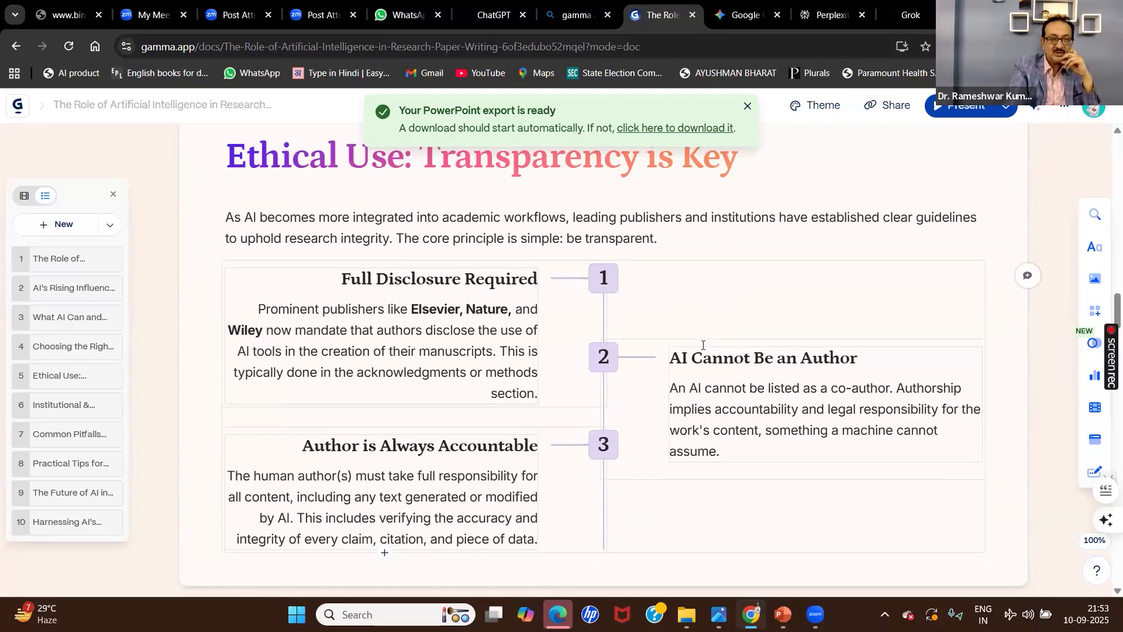
# - Examine the Institutional & Publisher Guidelines card and the Common Pitfalls and How to Avoid Them card
pyautogui.scroll(-2, 703, 345)
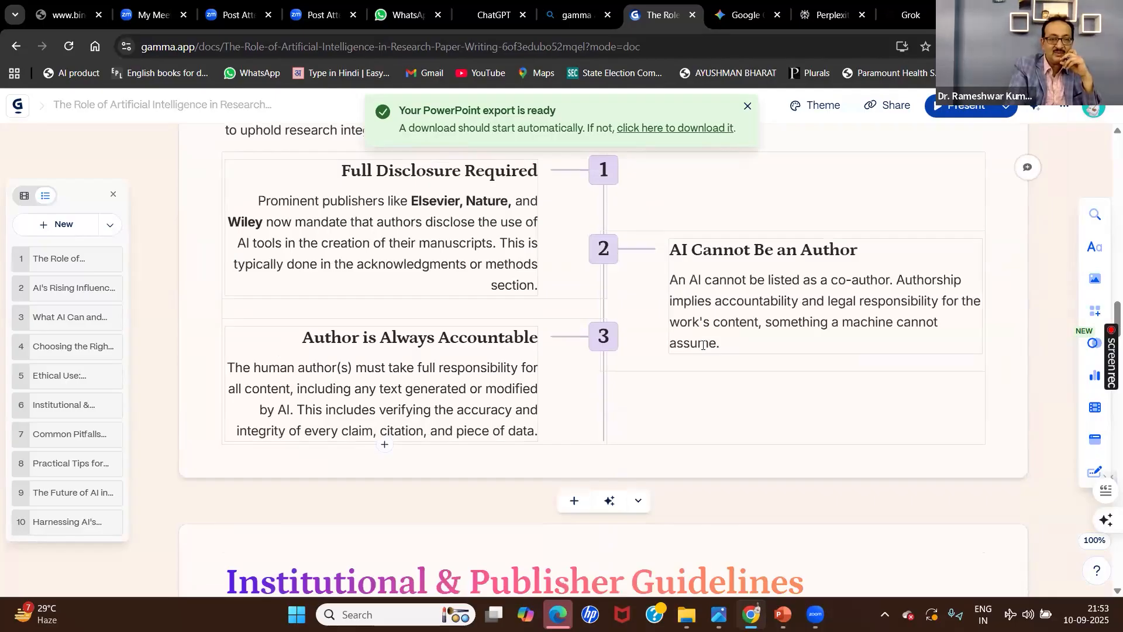
pyautogui.scroll(-1, 703, 345)
pyautogui.scroll(-2, 703, 345)
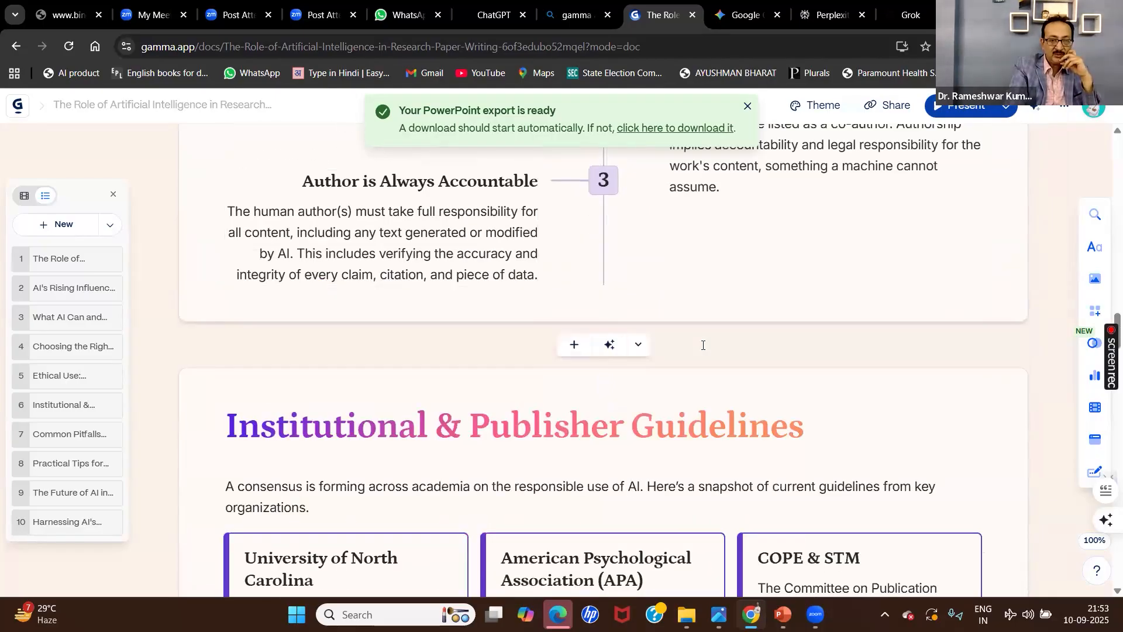
pyautogui.scroll(-2, 703, 345)
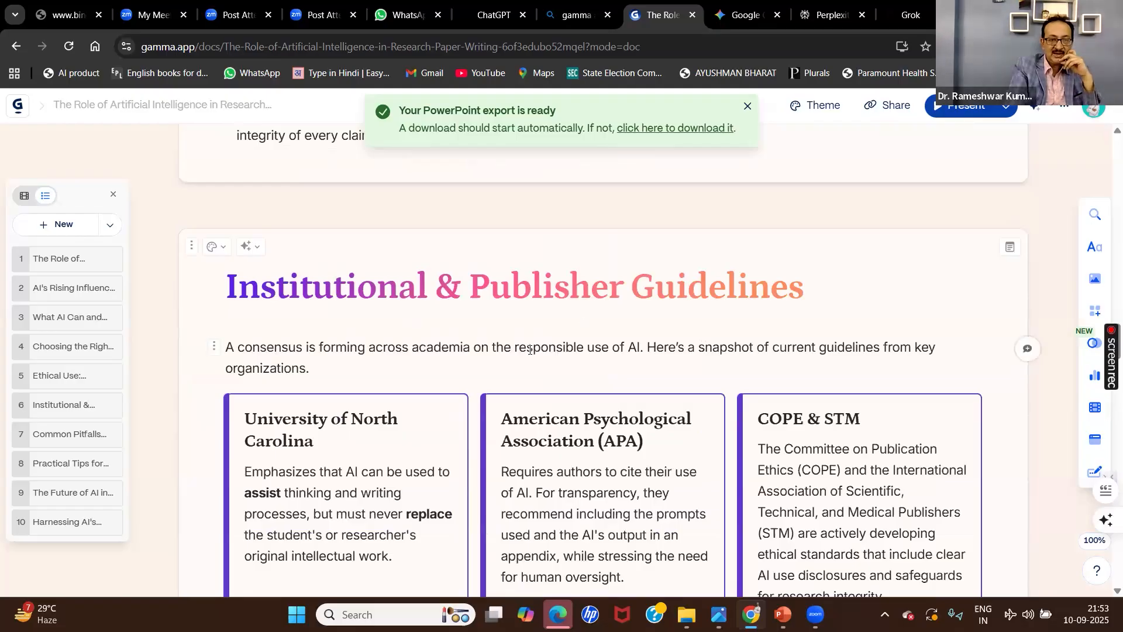
pyautogui.scroll(-2, 529, 349)
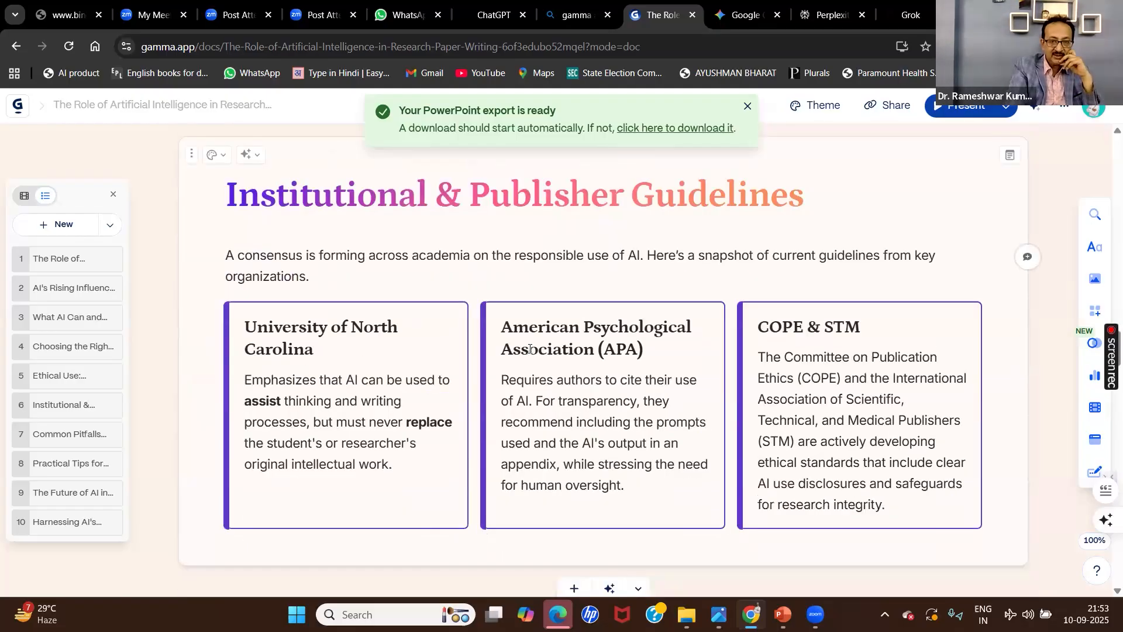
pyautogui.scroll(-4, 529, 350)
pyautogui.scroll(-2, 530, 349)
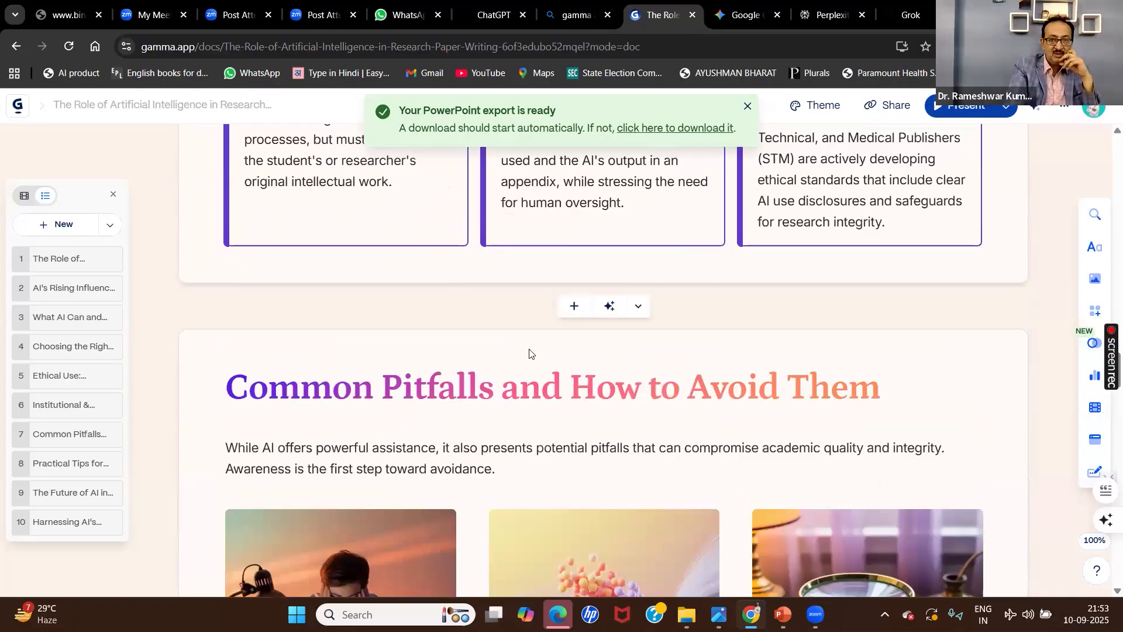
pyautogui.scroll(-3, 530, 351)
pyautogui.scroll(-2, 529, 349)
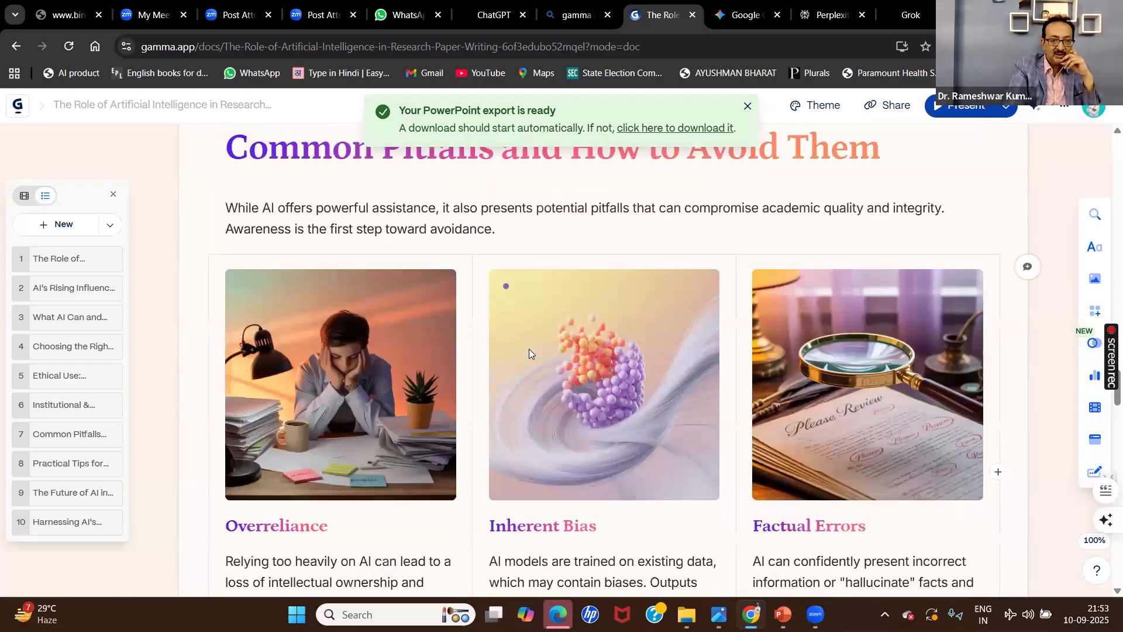
pyautogui.scroll(-2, 471, 346)
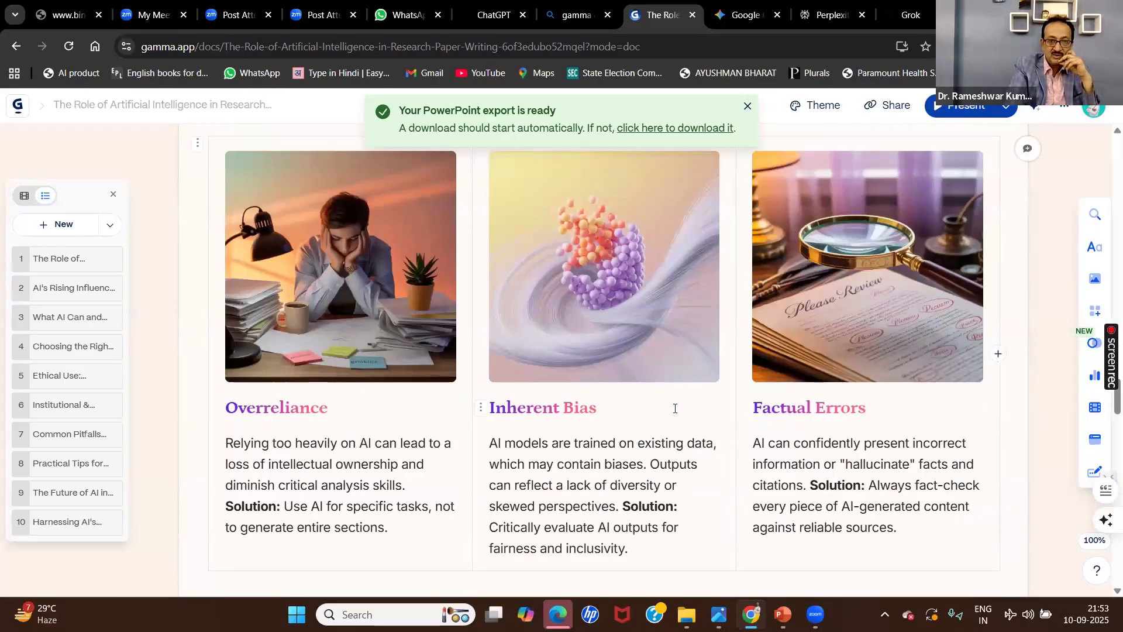
# - Examine the three steps on the Practical Tips for Your Writing Workflow card
pyautogui.scroll(-3, 674, 409)
pyautogui.scroll(-2, 674, 409)
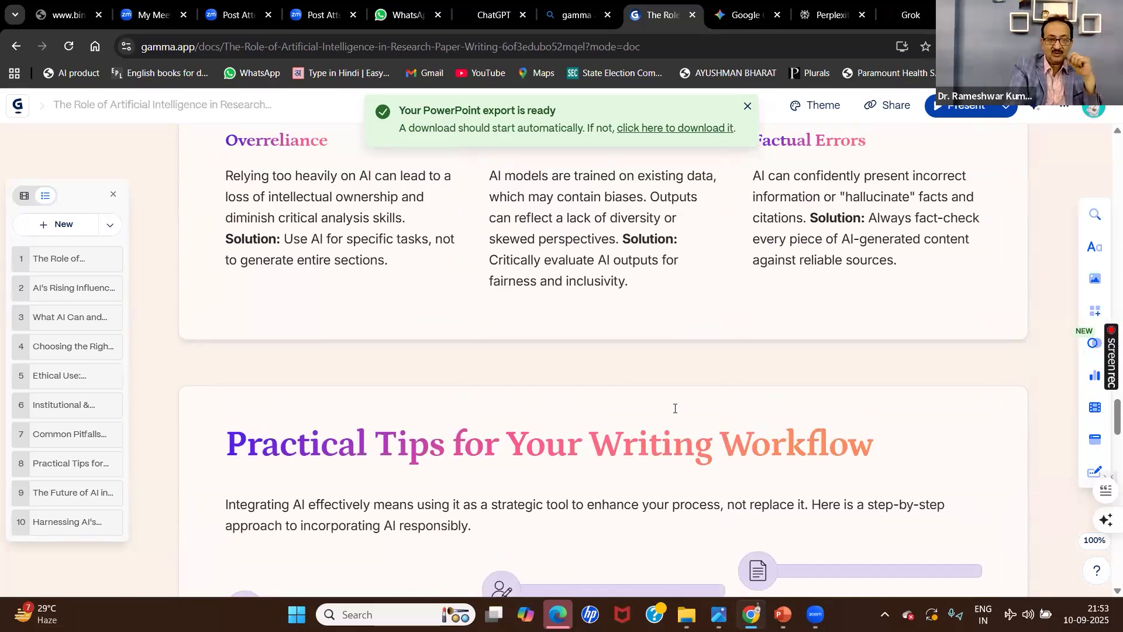
pyautogui.scroll(-1, 674, 408)
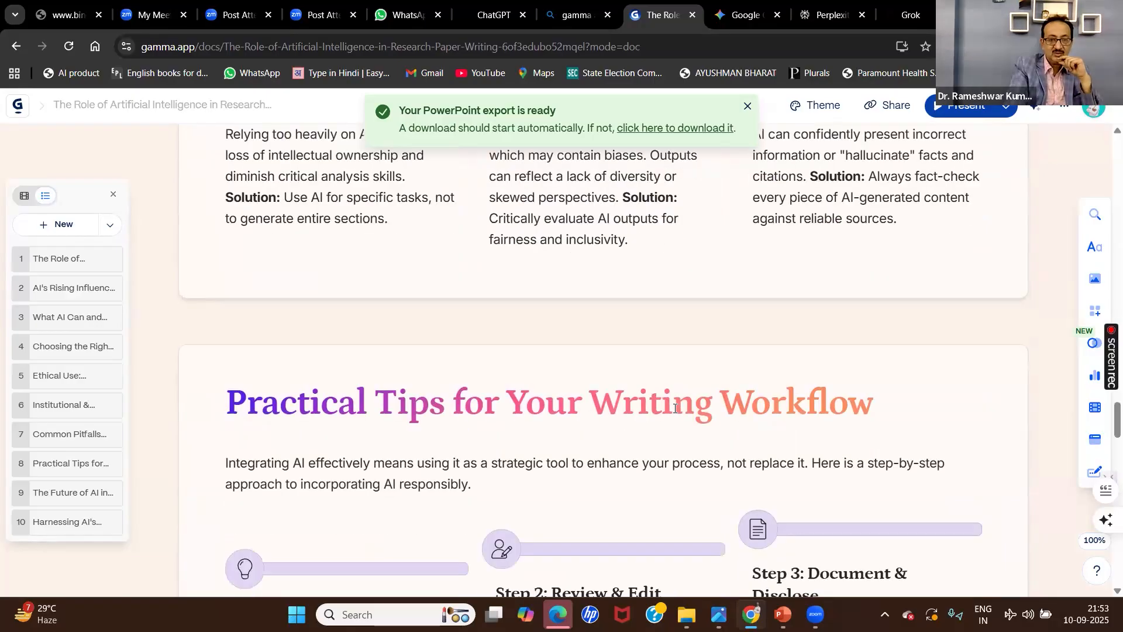
pyautogui.scroll(-2, 675, 408)
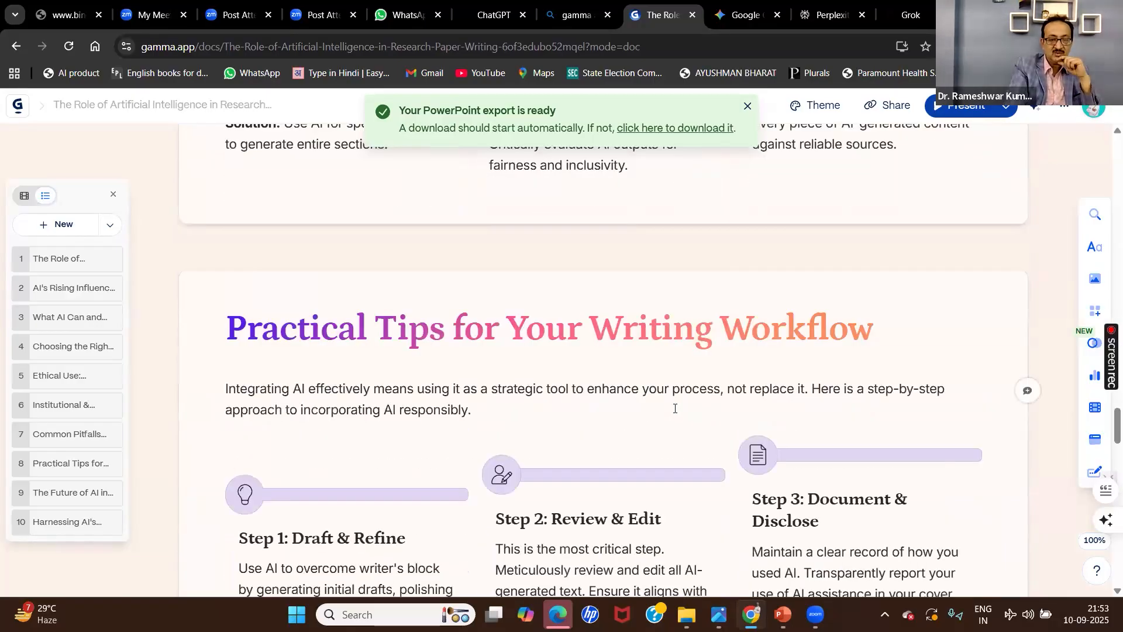
pyautogui.scroll(-1, 674, 409)
pyautogui.scroll(-1, 674, 413)
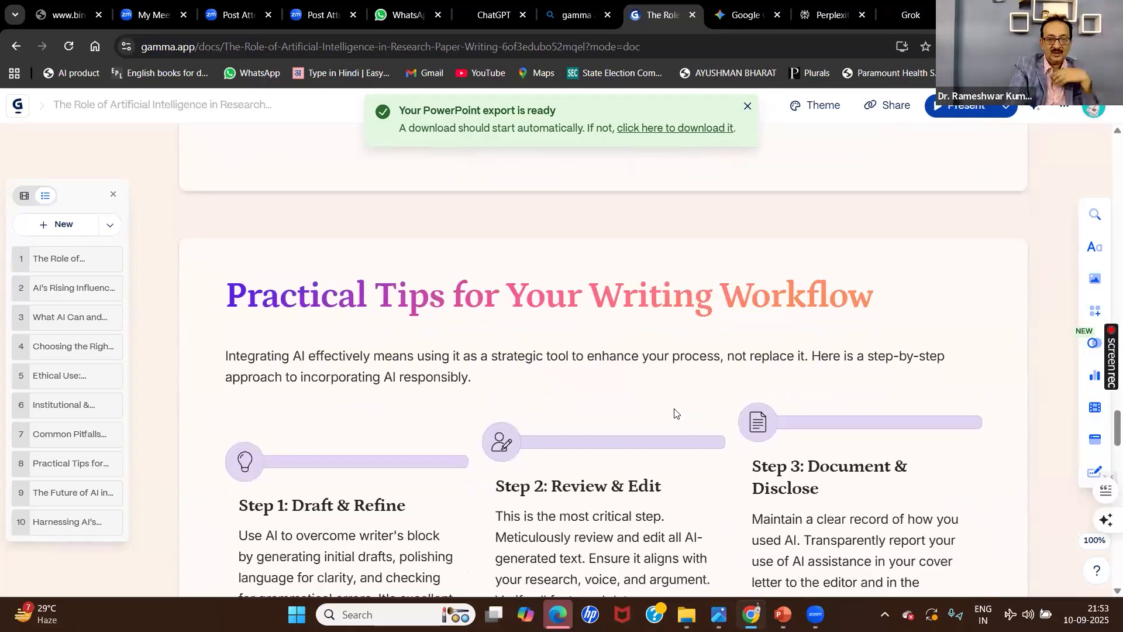
pyautogui.scroll(-1, 674, 413)
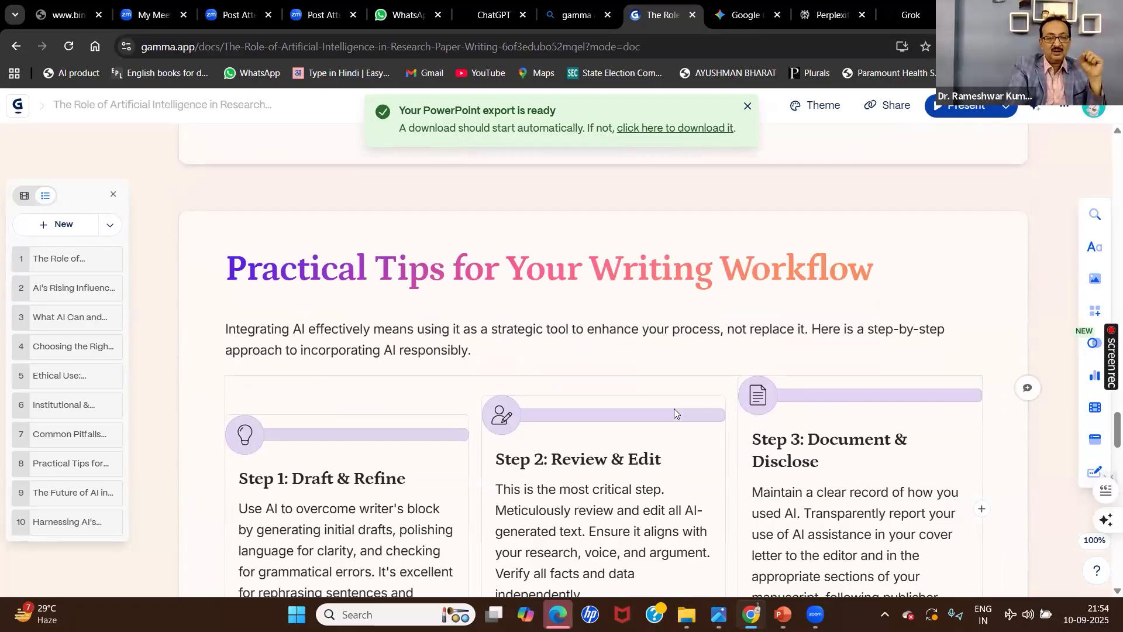
pyautogui.scroll(-2, 674, 408)
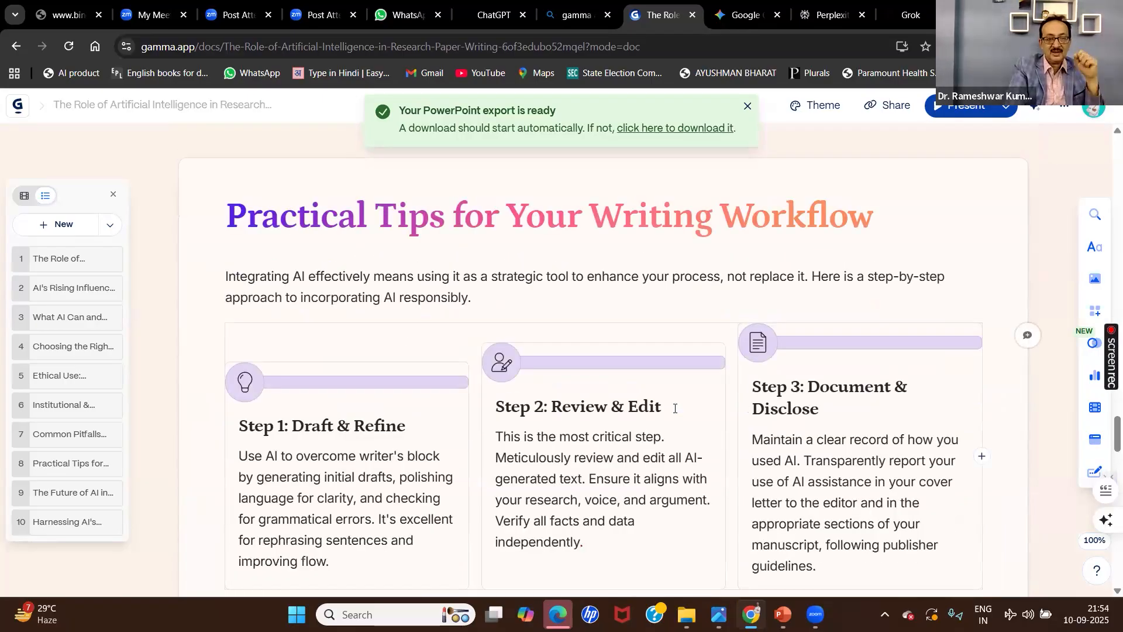
pyautogui.scroll(-2, 675, 408)
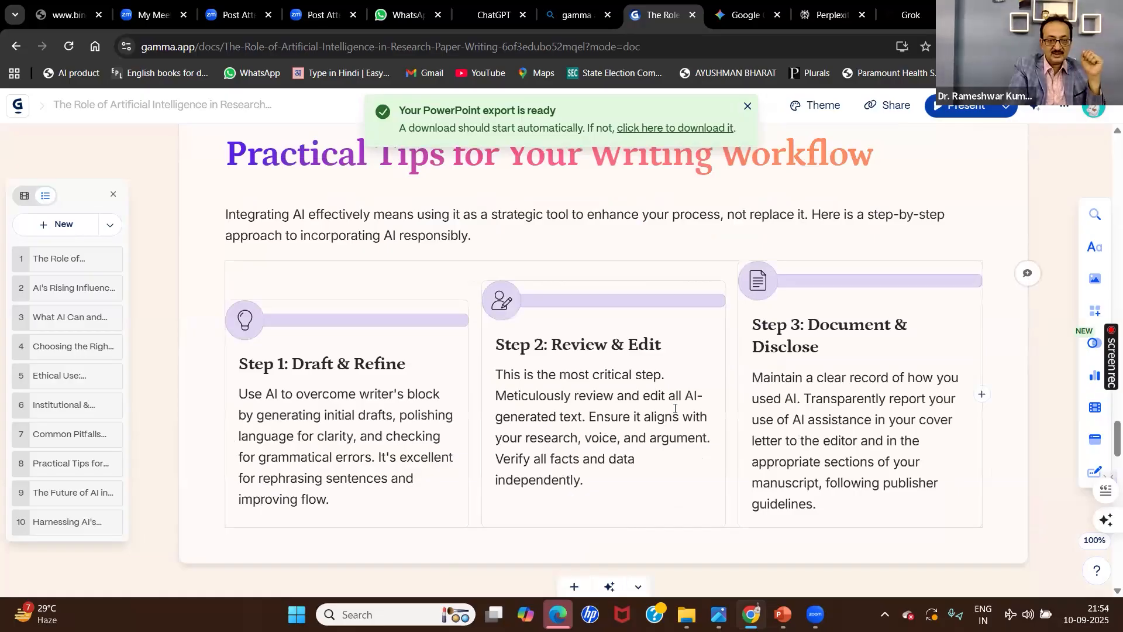
# - Examine The Future of AI in Research card and the closing Harnessing AI's Power with Integrity card through to the end of the presentation
pyautogui.scroll(-6, 674, 408)
pyautogui.scroll(-5, 675, 408)
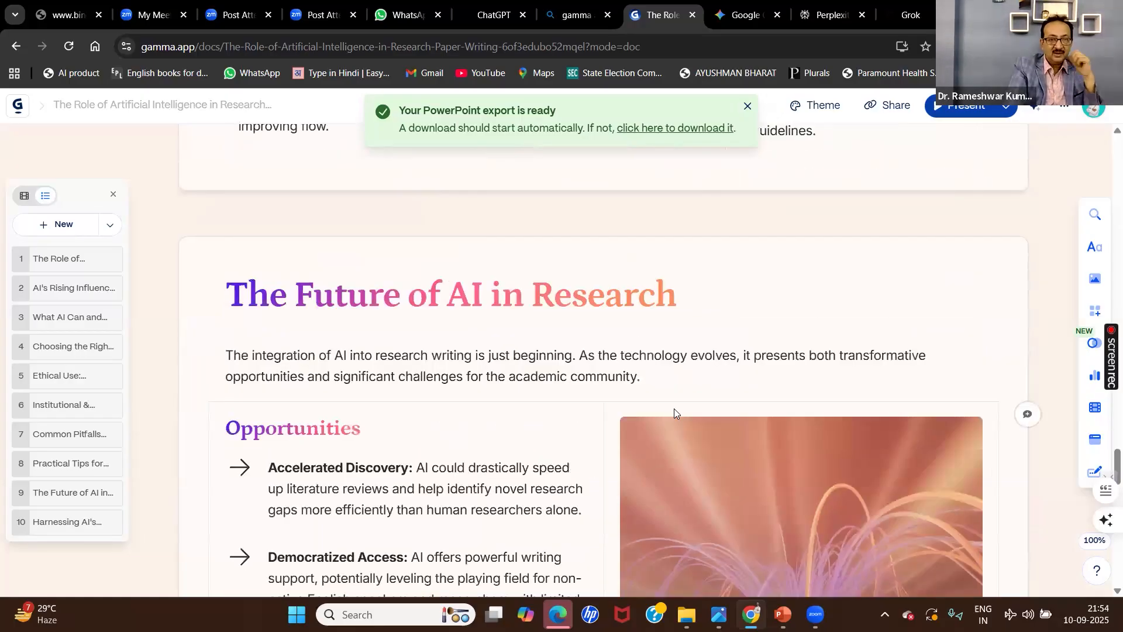
pyautogui.scroll(-4, 674, 408)
pyautogui.scroll(-2, 674, 408)
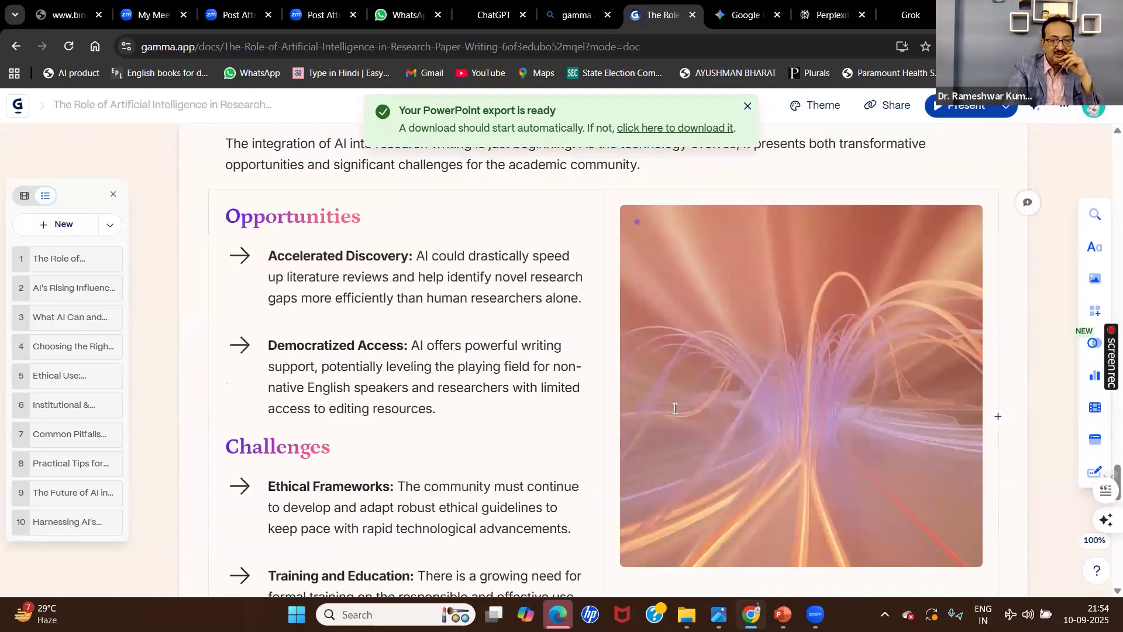
pyautogui.scroll(-7, 675, 408)
pyautogui.scroll(-5, 675, 409)
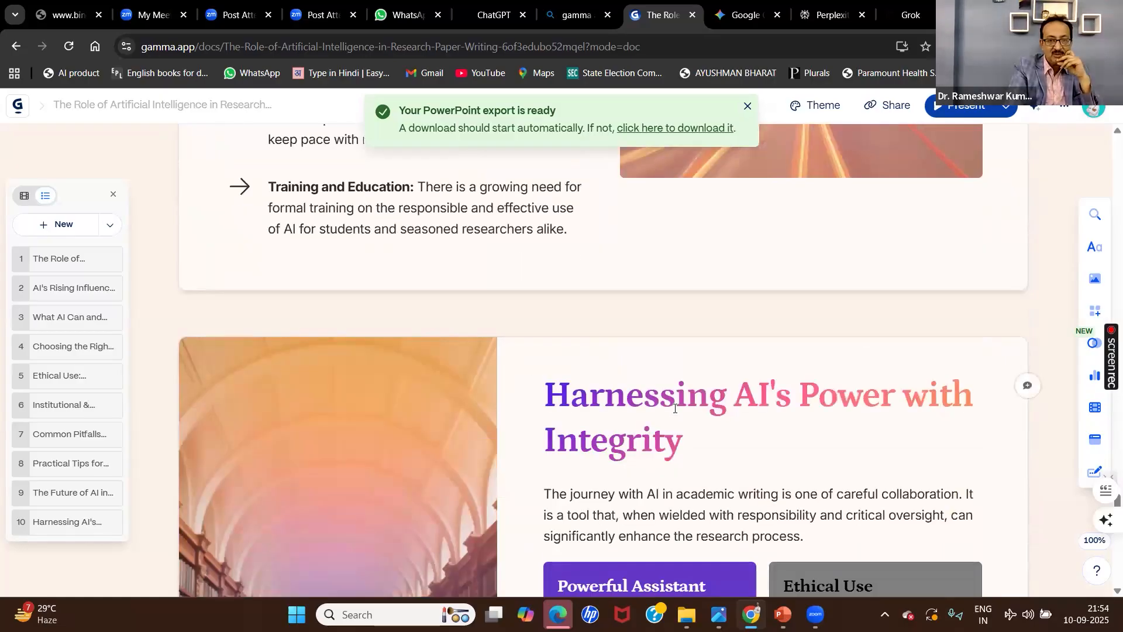
pyautogui.scroll(-2, 674, 408)
pyautogui.scroll(-7, 674, 408)
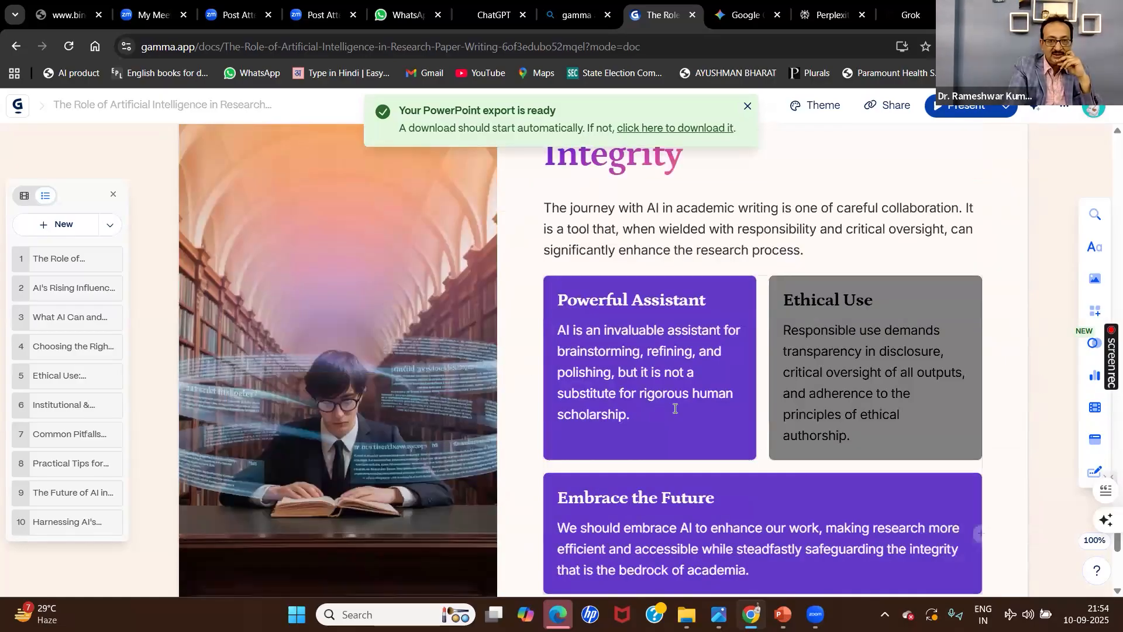
pyautogui.scroll(-3, 674, 409)
pyautogui.scroll(-7, 674, 408)
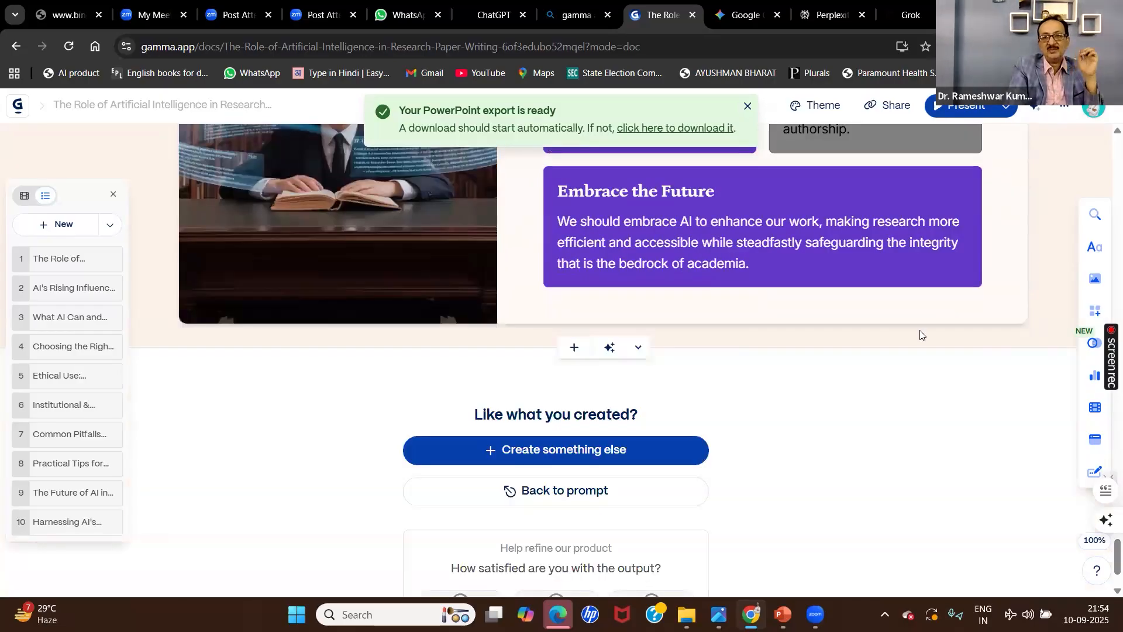
pyautogui.scroll(-1, 820, 333)
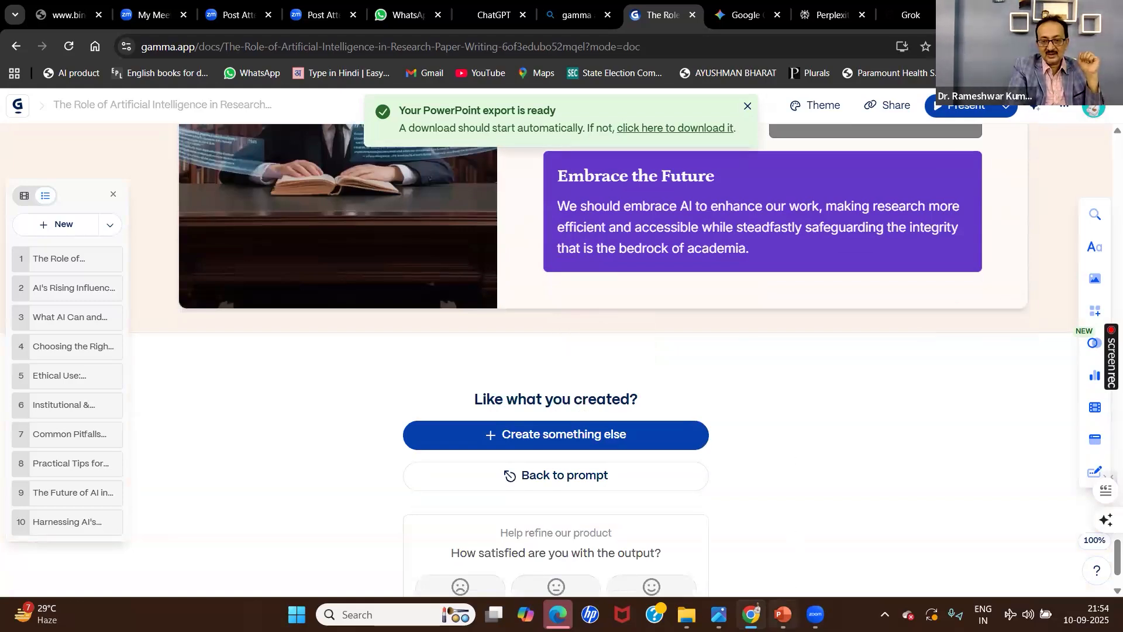
pyautogui.moveTo(815, 614)
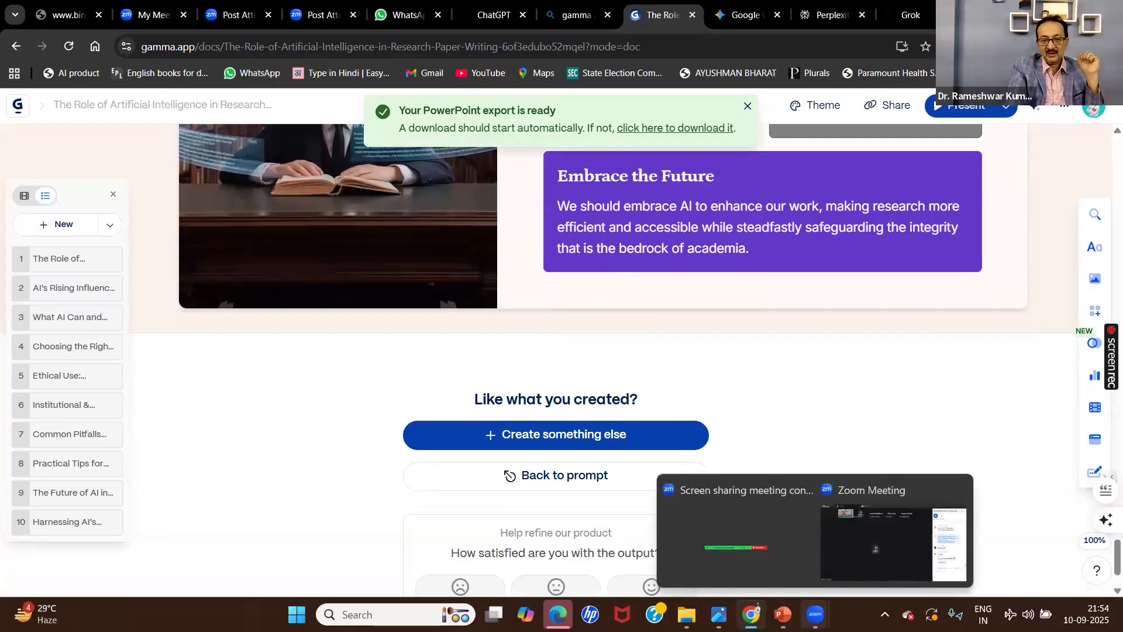